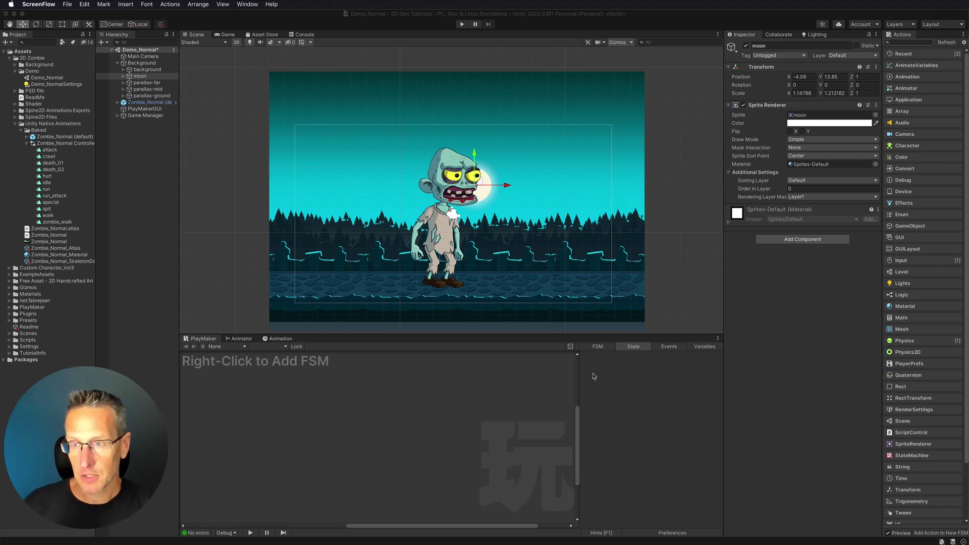
Toggle the background, moon, far and mid layers off and on to identify each sprite
left_click(144, 70)
left_click(746, 46)
left_click(747, 46)
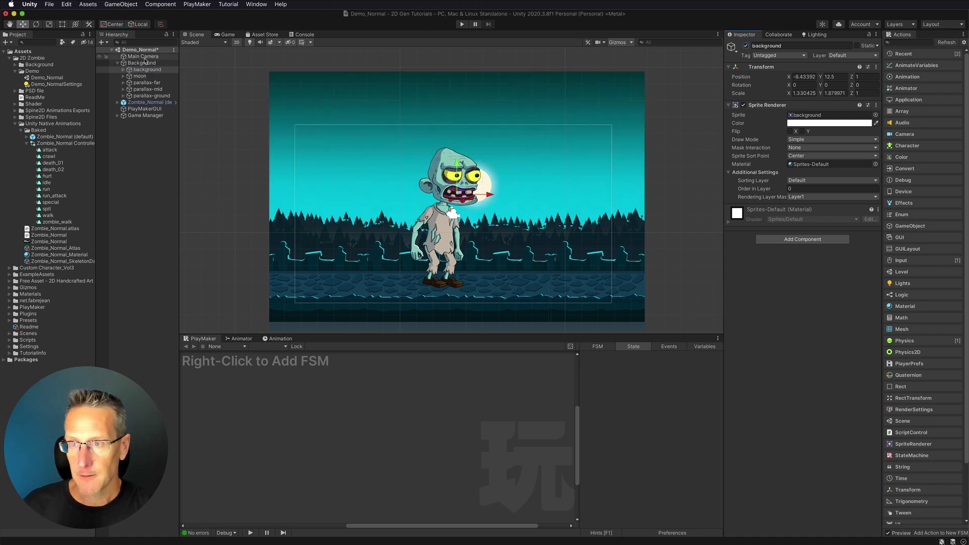
left_click(139, 76)
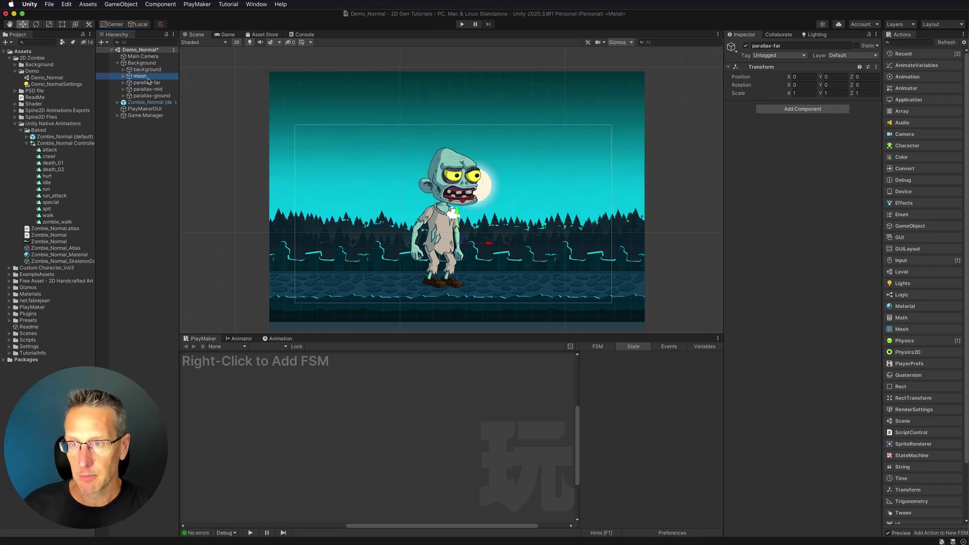
left_click(746, 46)
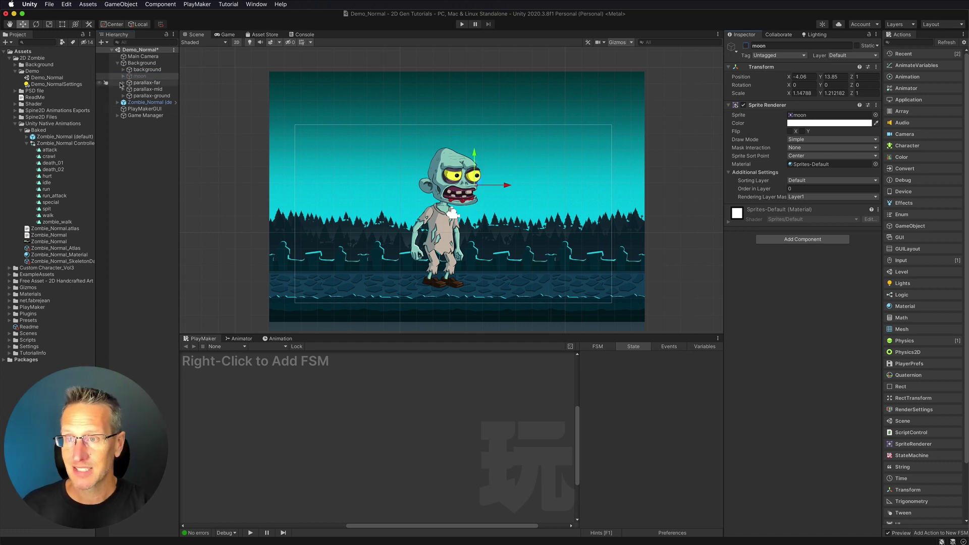
left_click(746, 46)
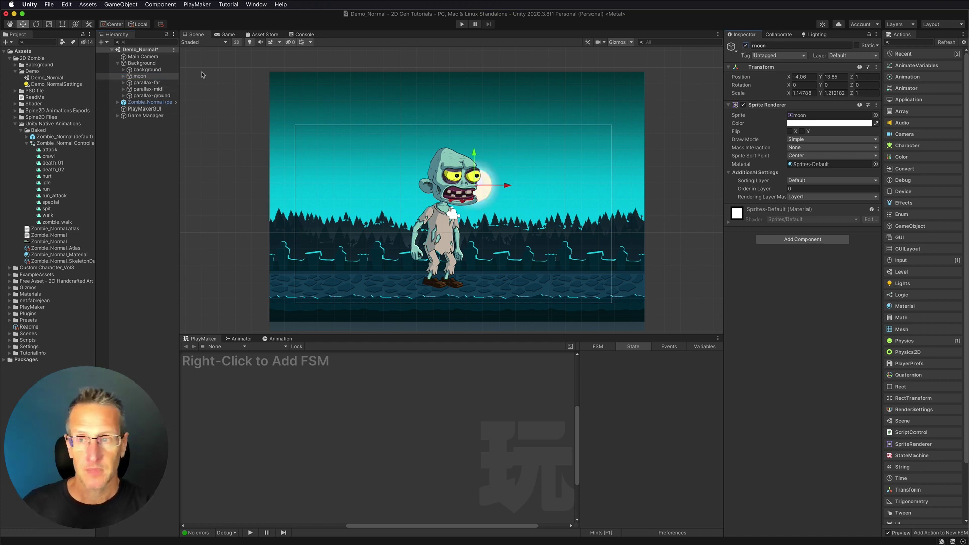
left_click(127, 83)
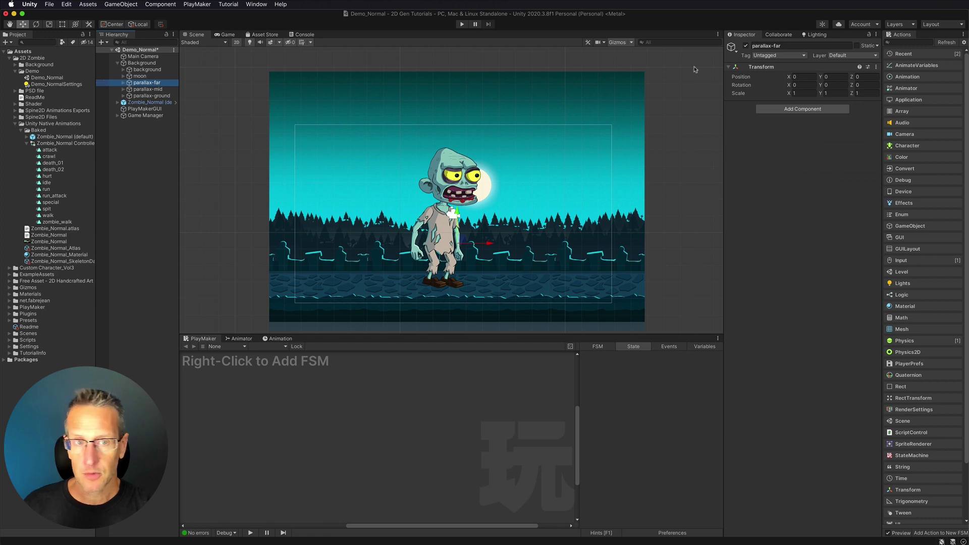
left_click(747, 46)
left_click(746, 46)
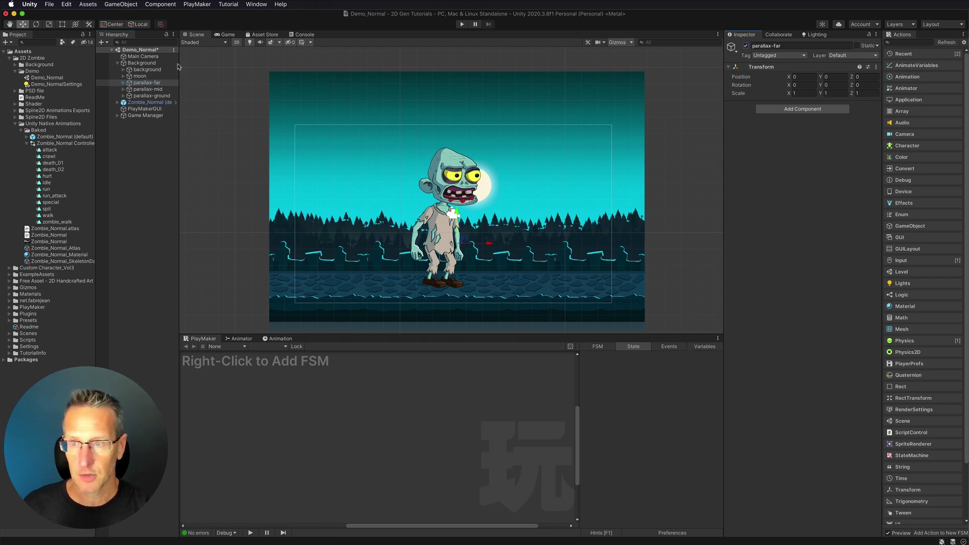
left_click(147, 88)
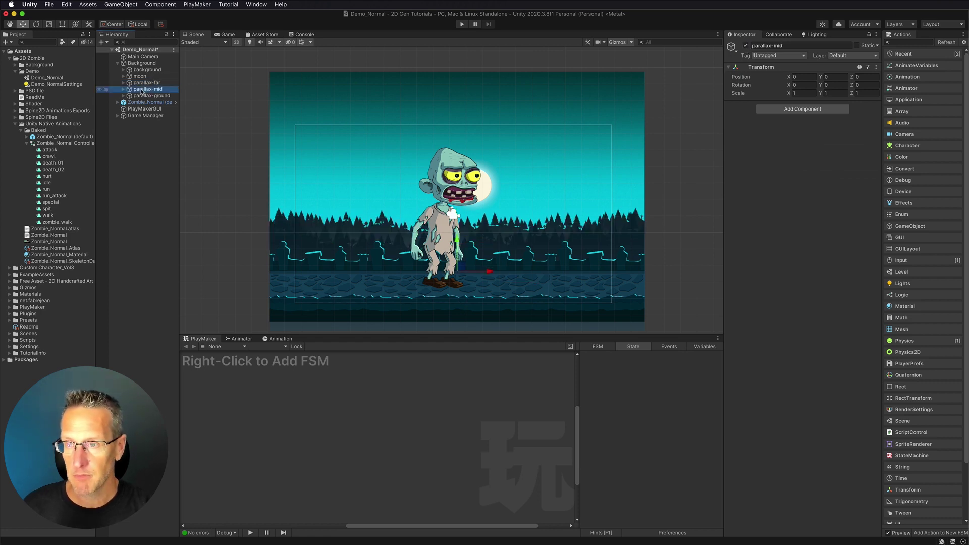
left_click(746, 46)
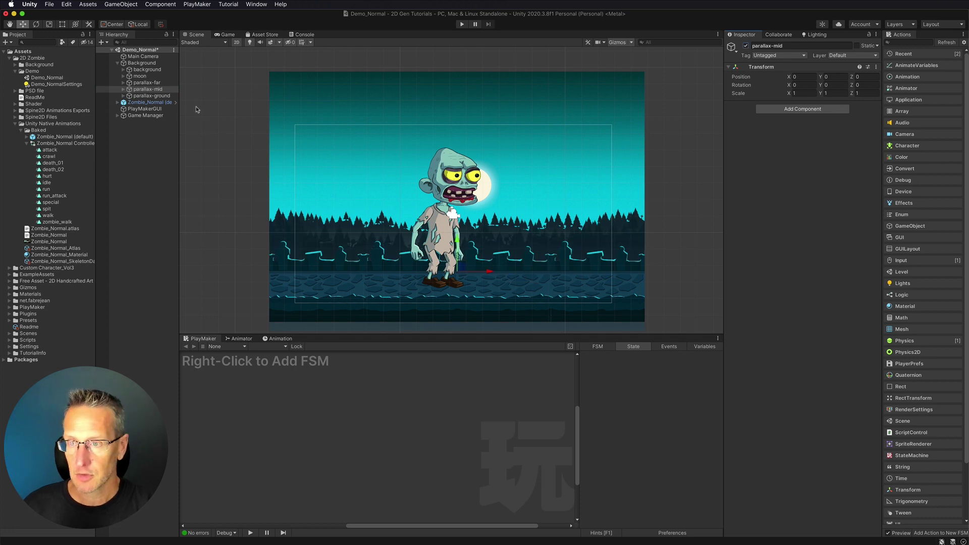
Inspect the ground and mid layers, collapse Background, and expand Game Manager
left_click(130, 97)
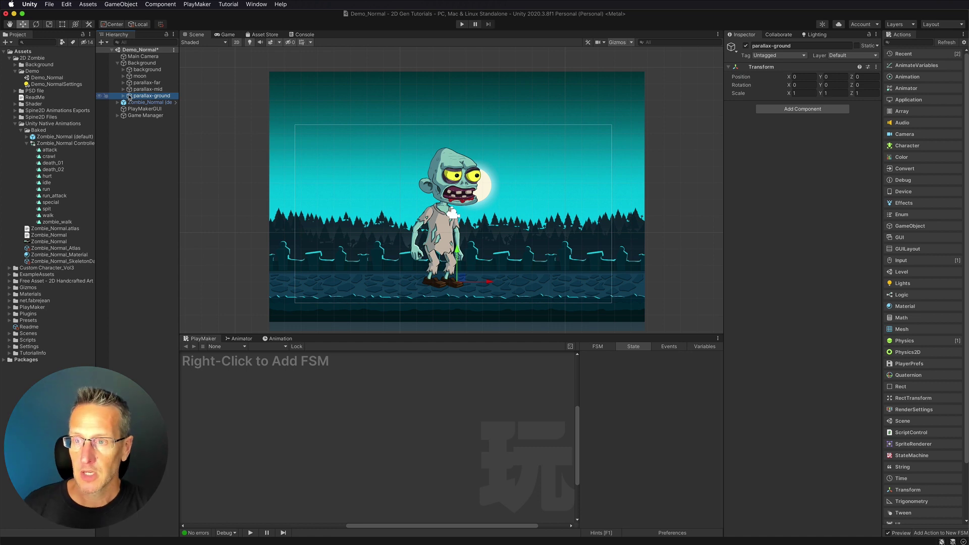
left_click(124, 89)
left_click(150, 102)
scroll(363, 216, "down", 5)
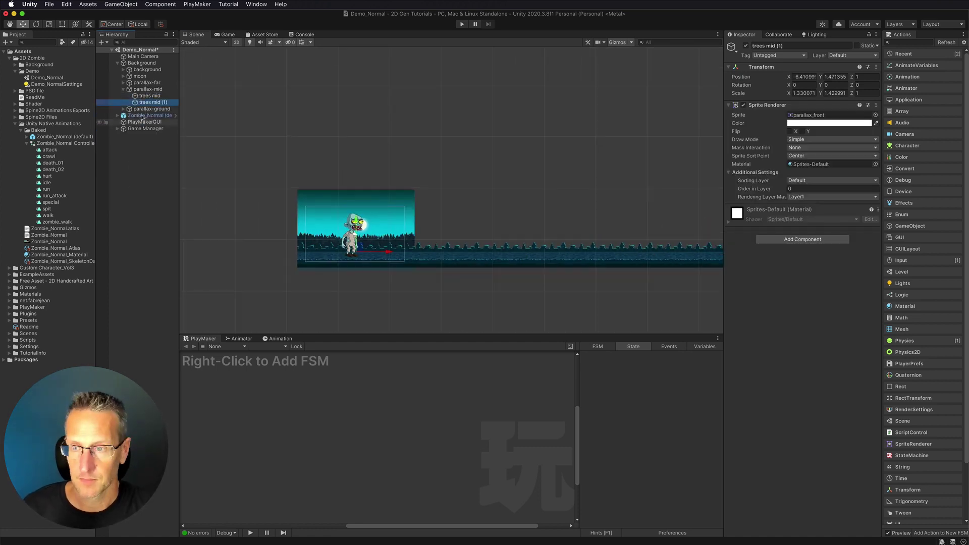
left_click(123, 89)
double_click(135, 65)
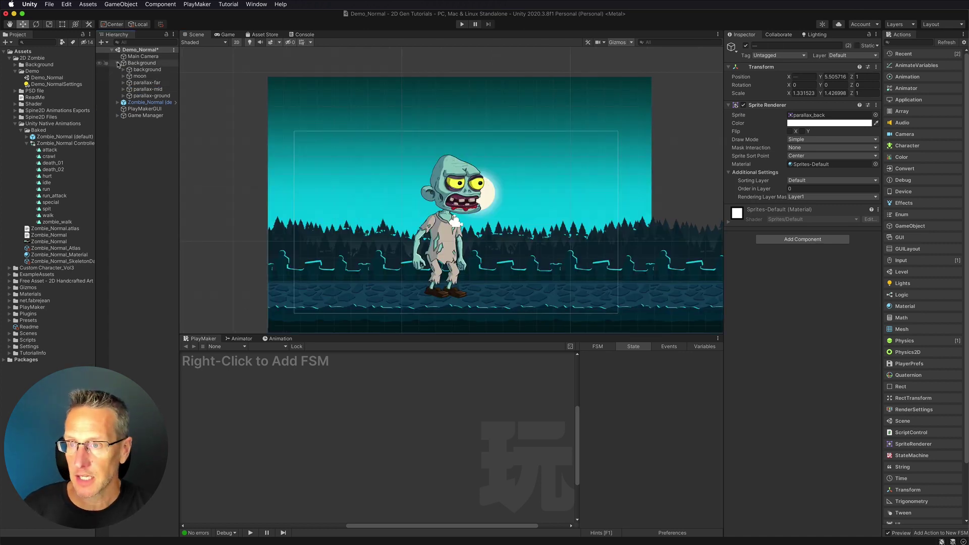
left_click(118, 63)
left_click(117, 84)
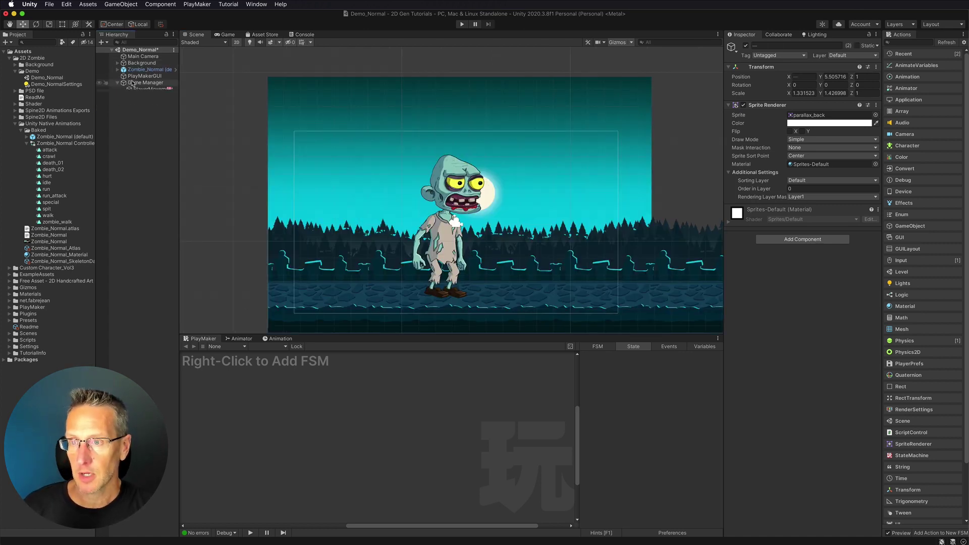
Create an empty child named Parallax under Game Manager and select it
right_click(140, 85)
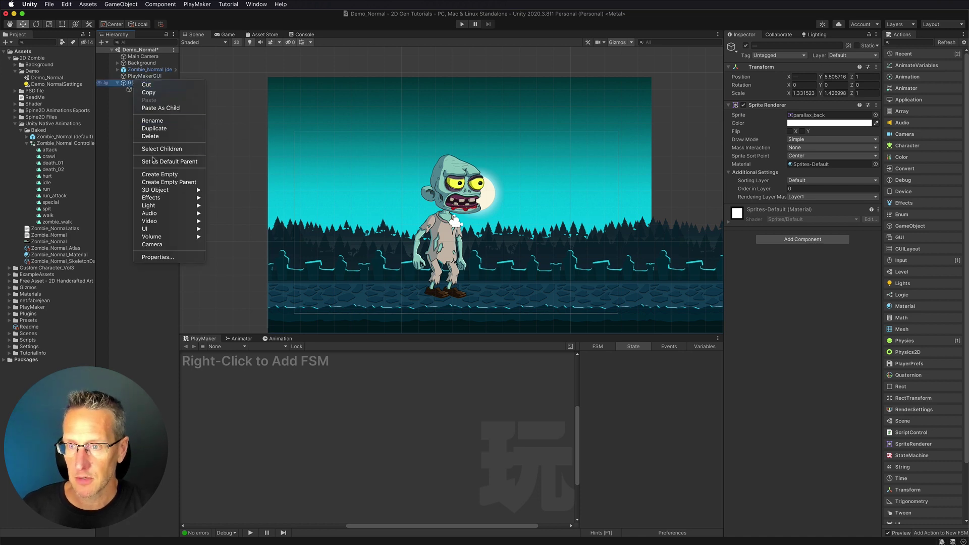
left_click(156, 174)
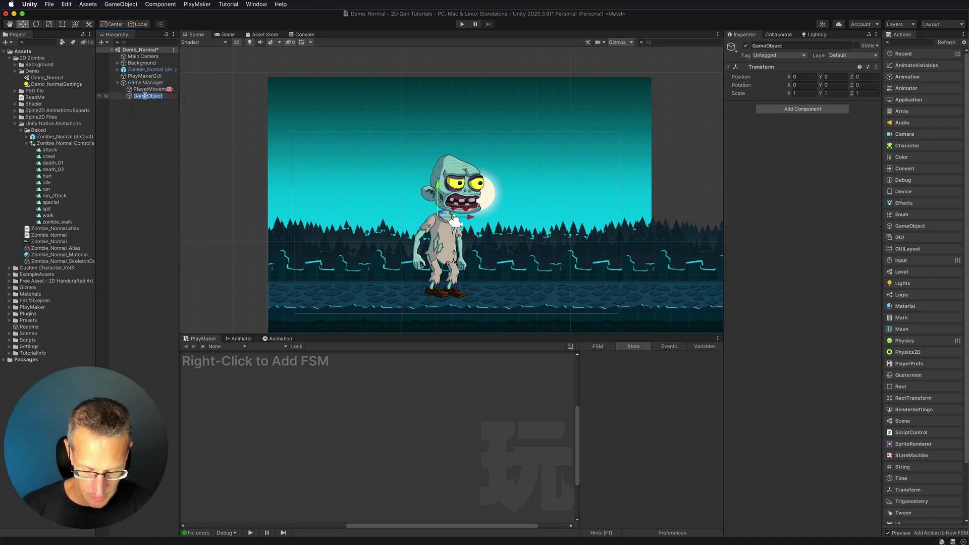
type("Parallax")
key("Return")
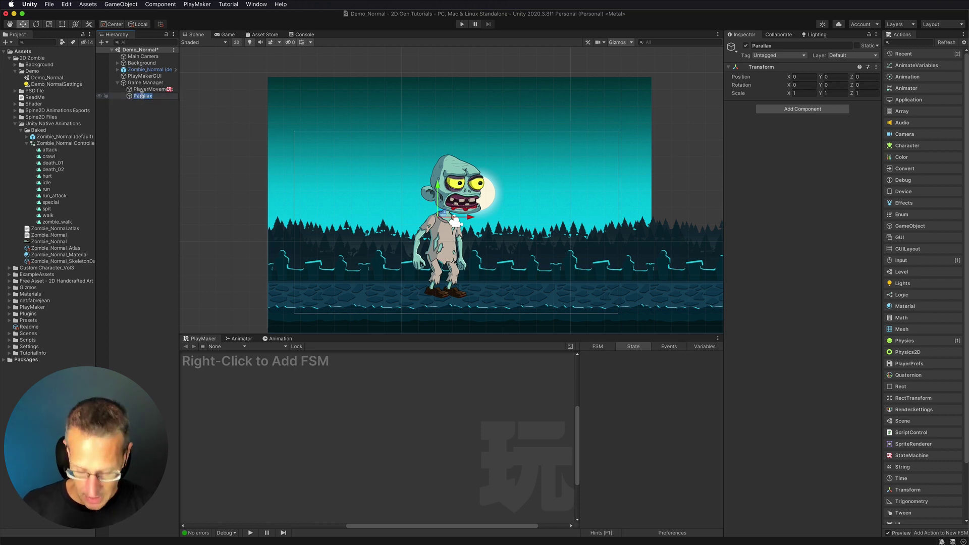
left_click(135, 123)
left_click(143, 95)
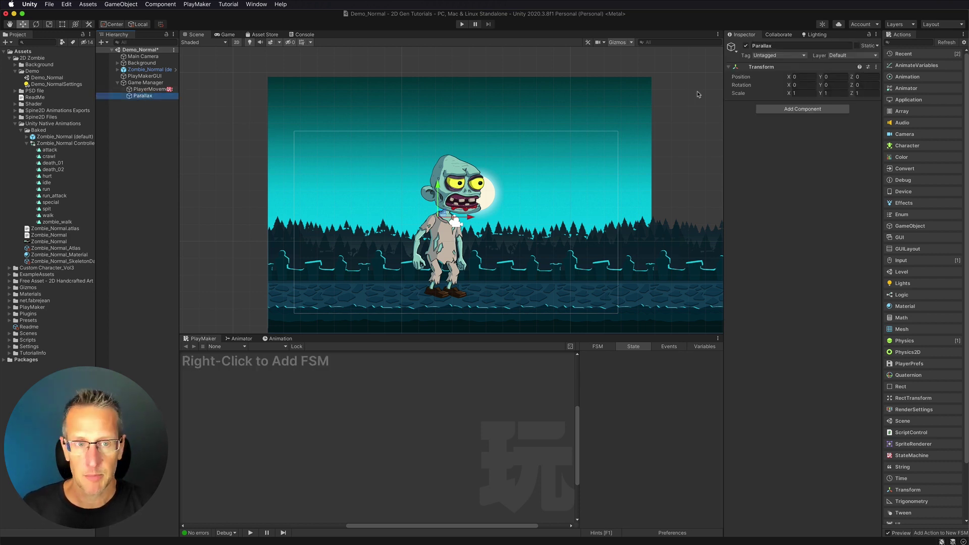
Add a PlayMaker FSM to Parallax, naming both the FSM and its first state Parallax
right_click(389, 407)
left_click(399, 408)
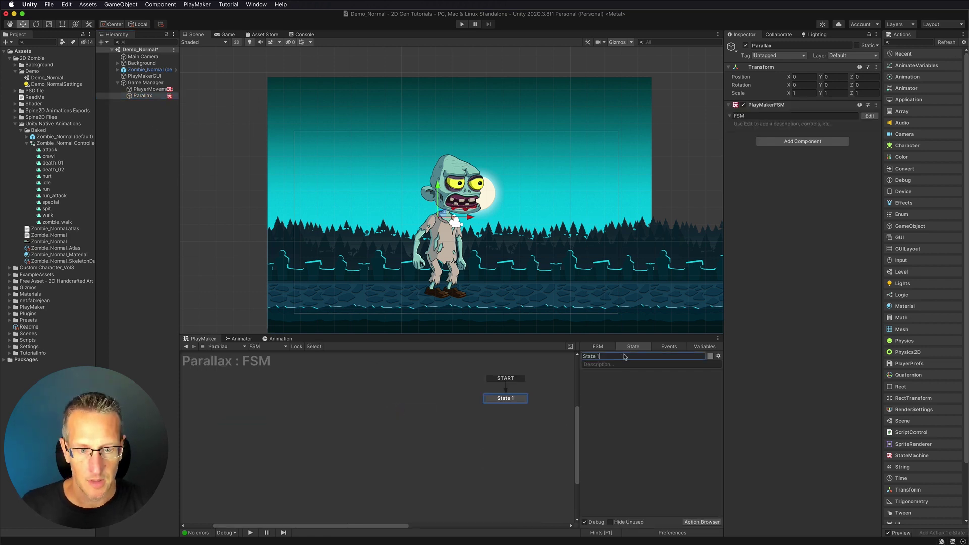
type("Parallax")
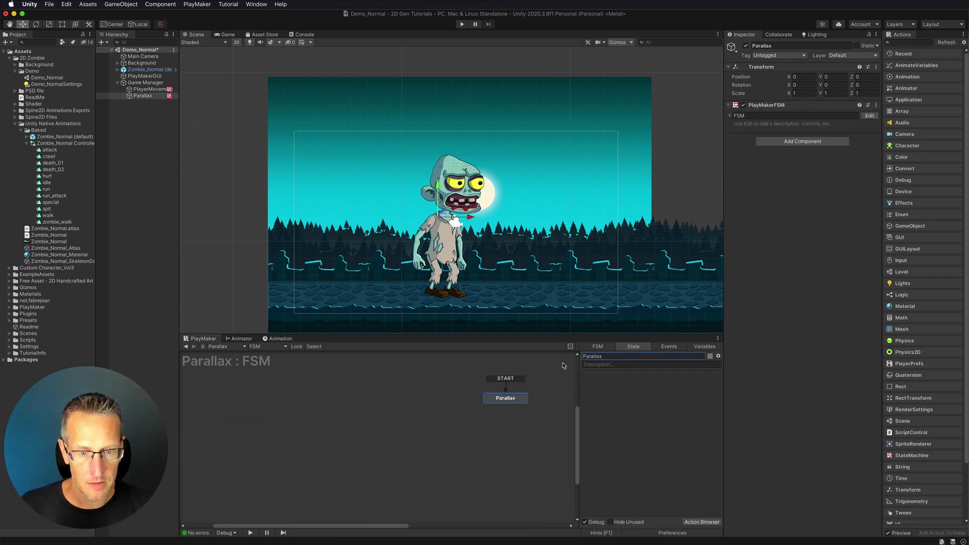
left_click(758, 124)
type("Parallax")
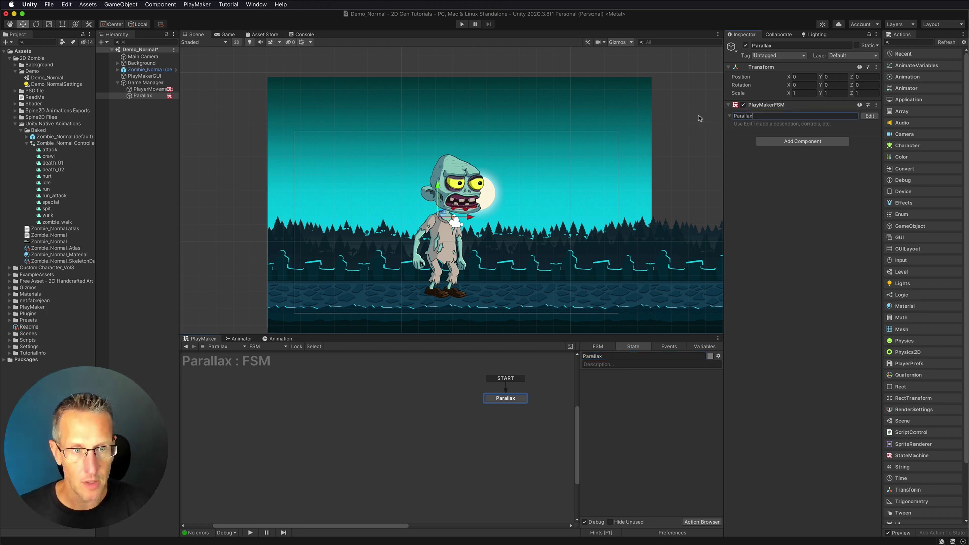
key("Return")
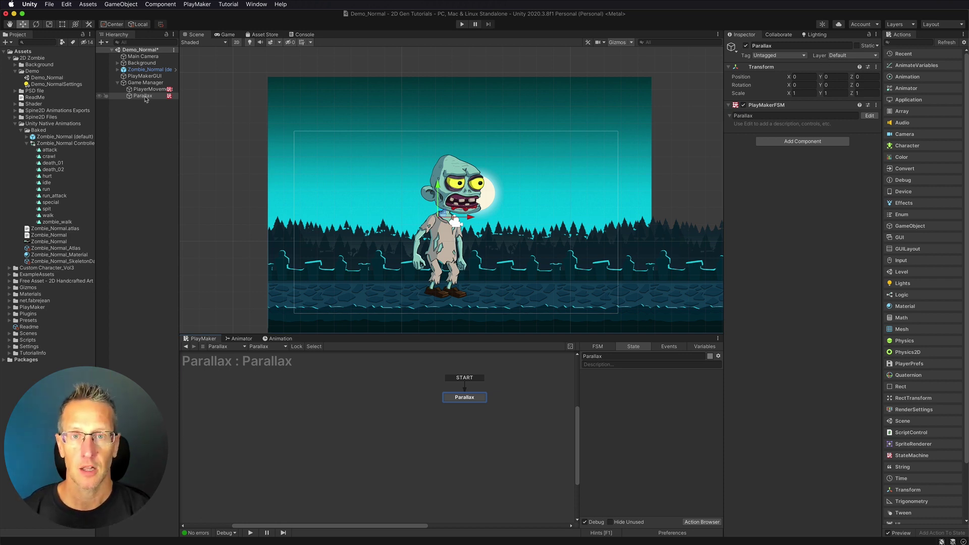
Add a Float Operator action with Float 1 set to the global PlayerSpeed
left_click(907, 43)
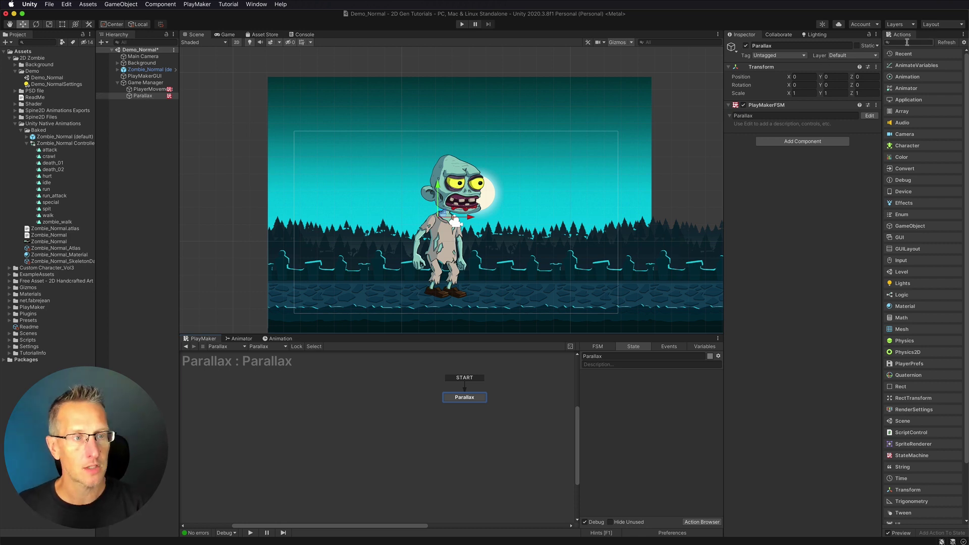
type("float")
key("Return")
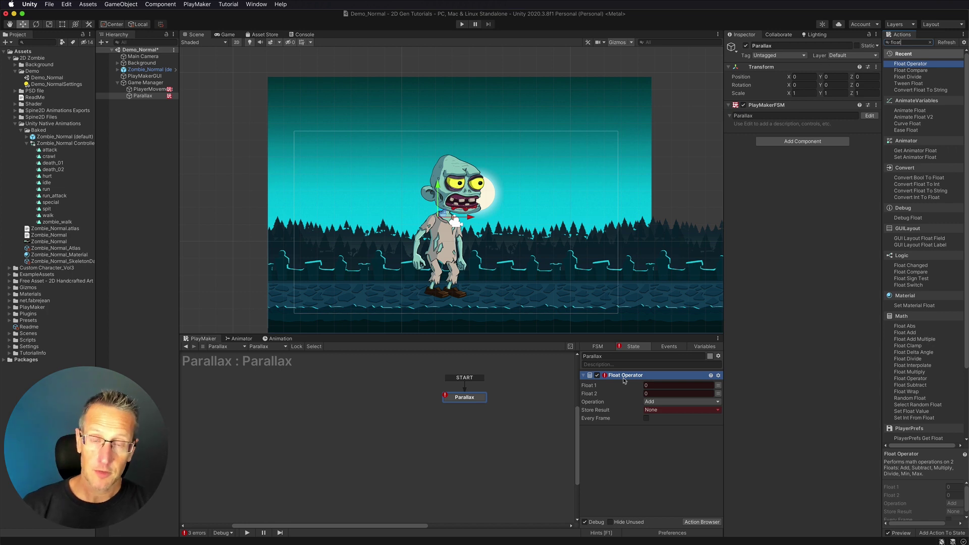
left_click(718, 385)
left_click(692, 385)
mouse_move(682, 400)
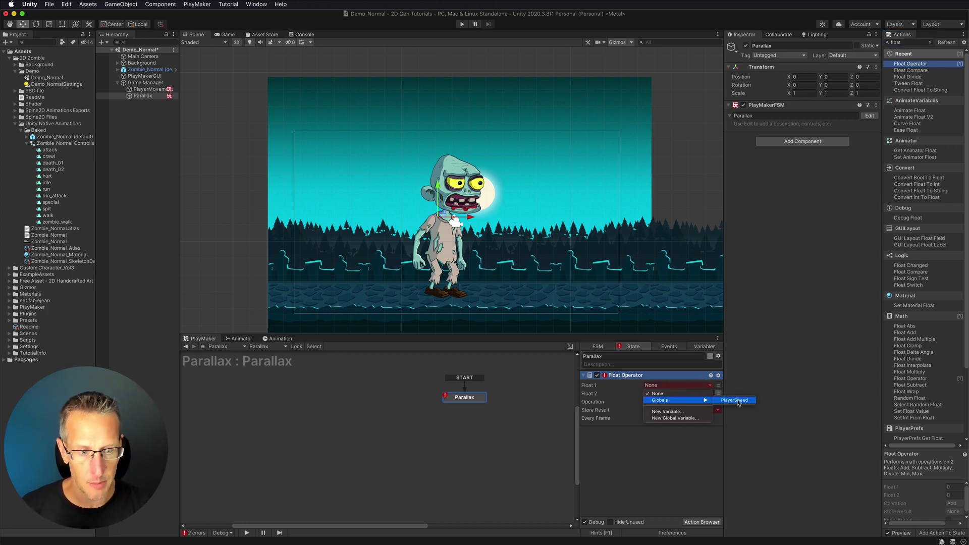
left_click(740, 400)
left_click(652, 401)
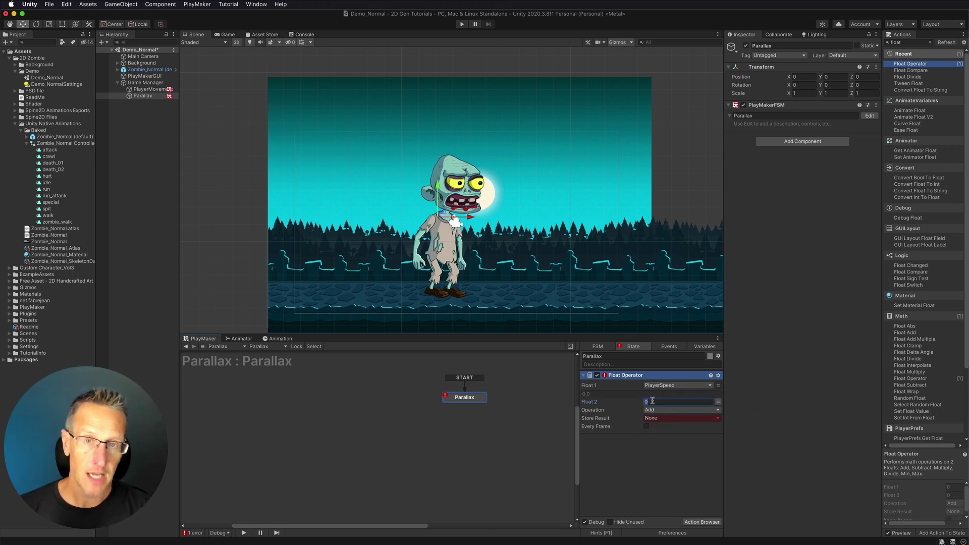
key("Return")
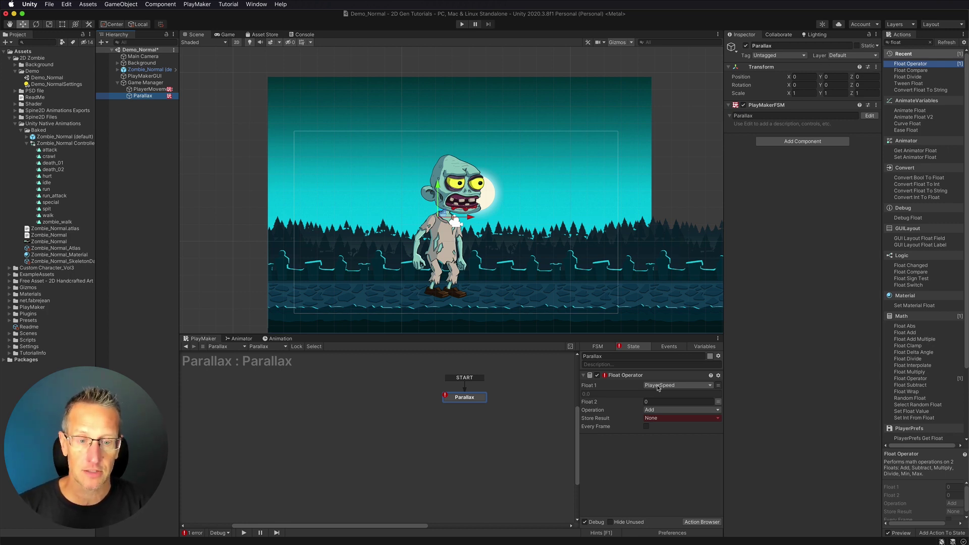
Multiply by 0.9 every frame, storing the result in a new FarBackground variable
left_click(657, 401)
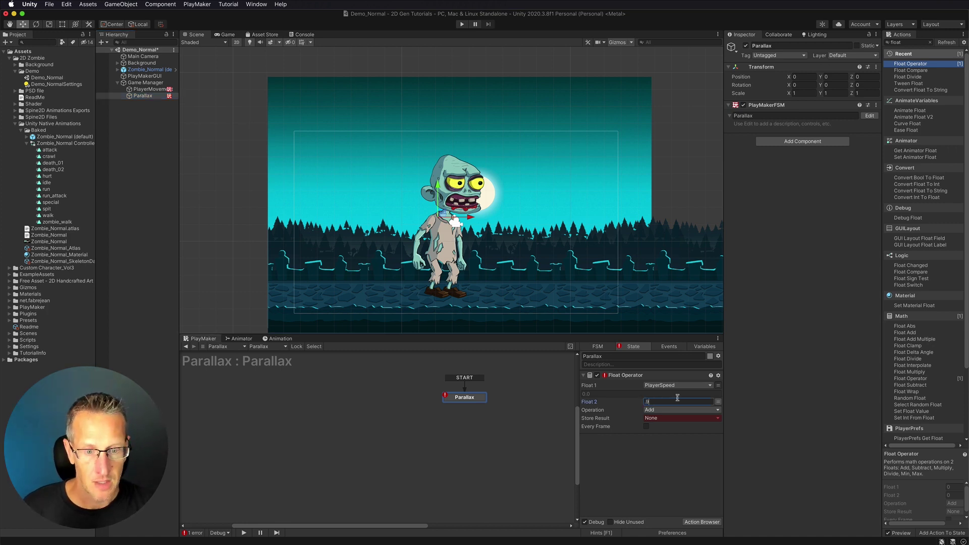
left_click(662, 409)
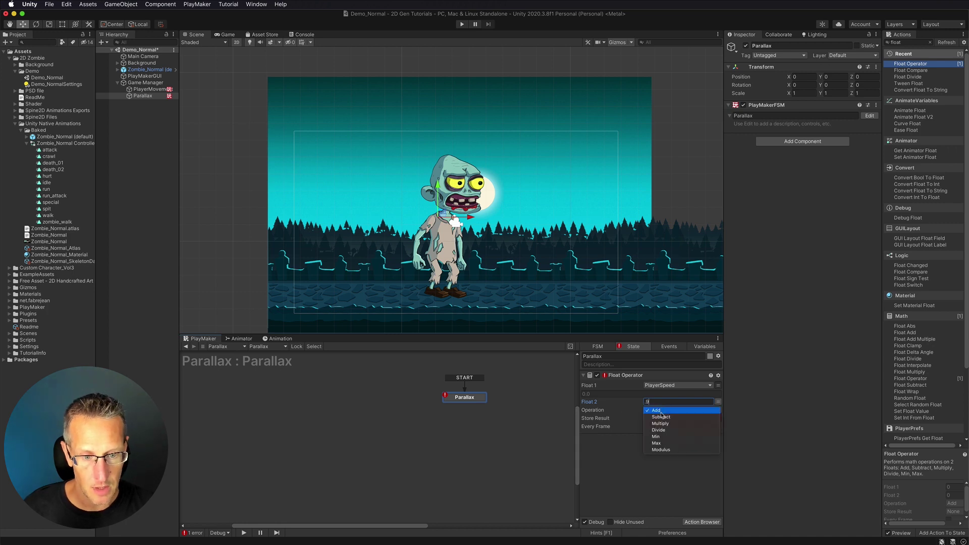
left_click(662, 427)
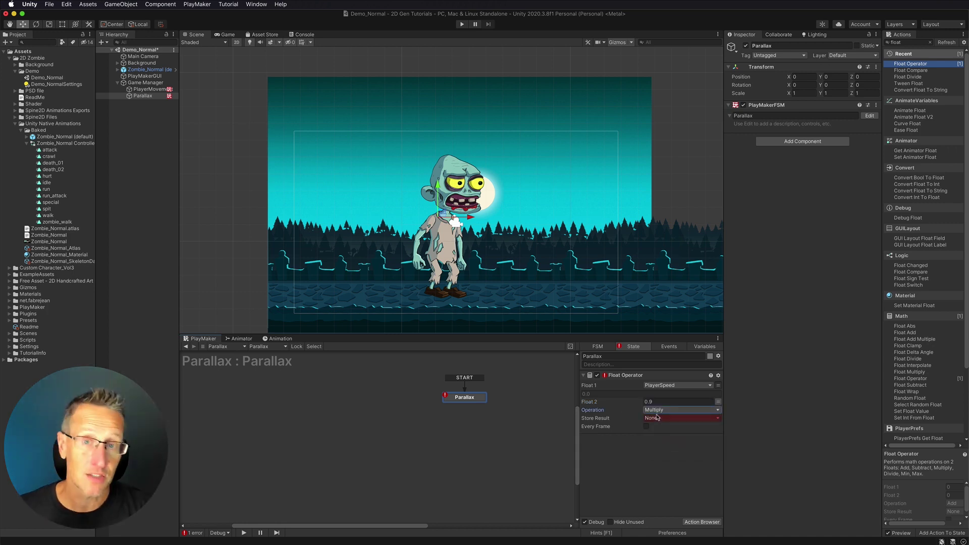
left_click(657, 417)
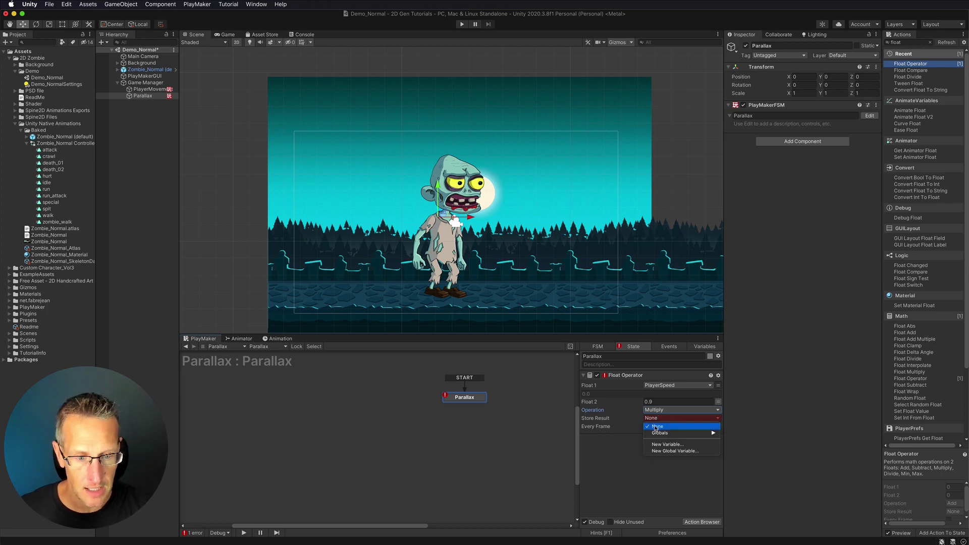
left_click(659, 445)
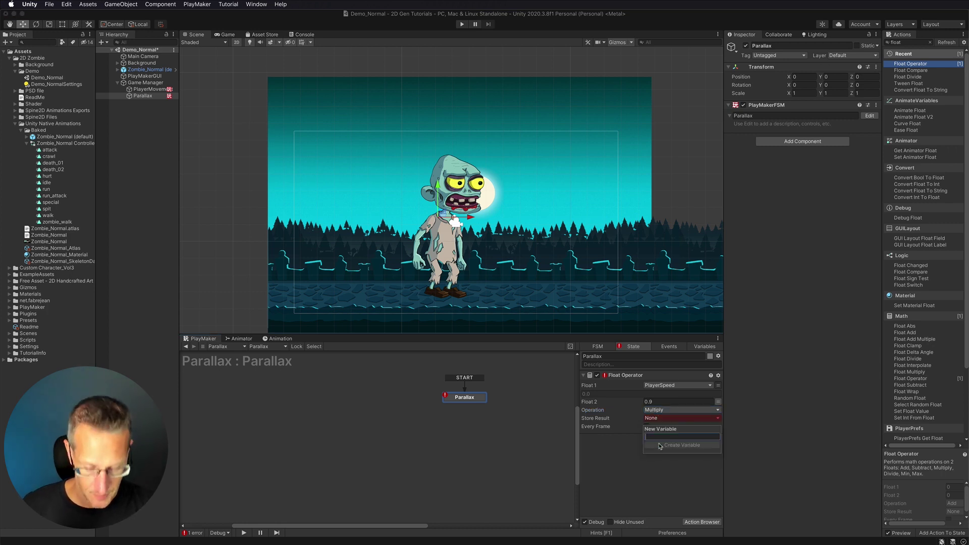
type("F")
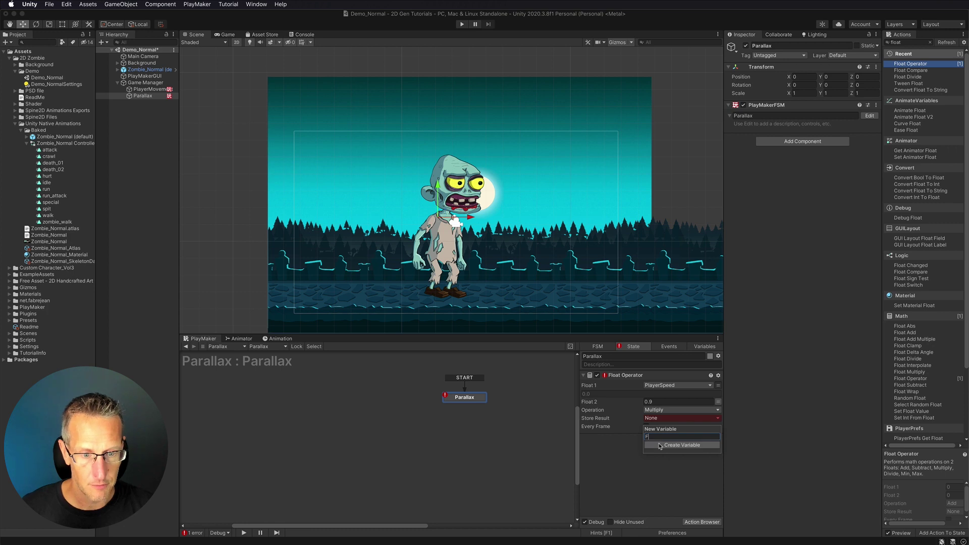
type("arBackground")
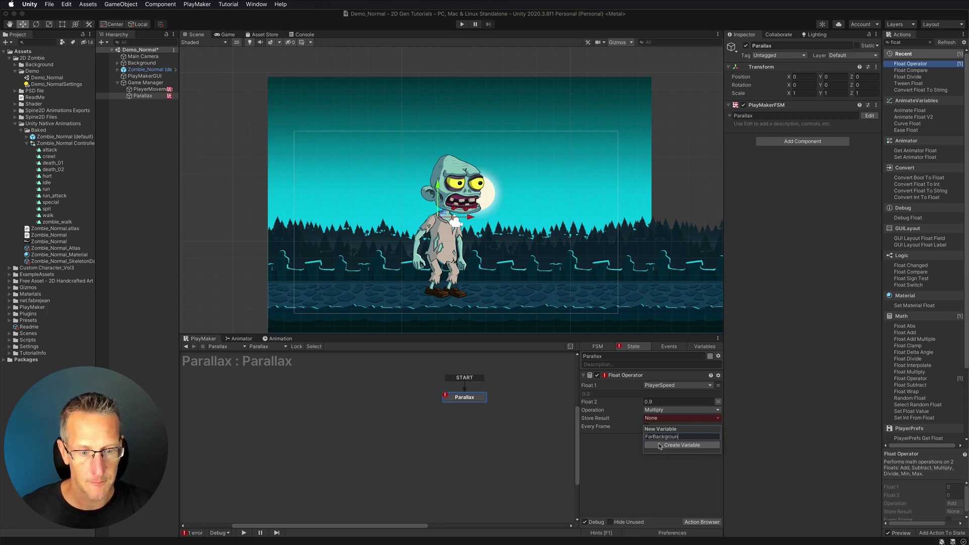
left_click(660, 445)
left_click(646, 435)
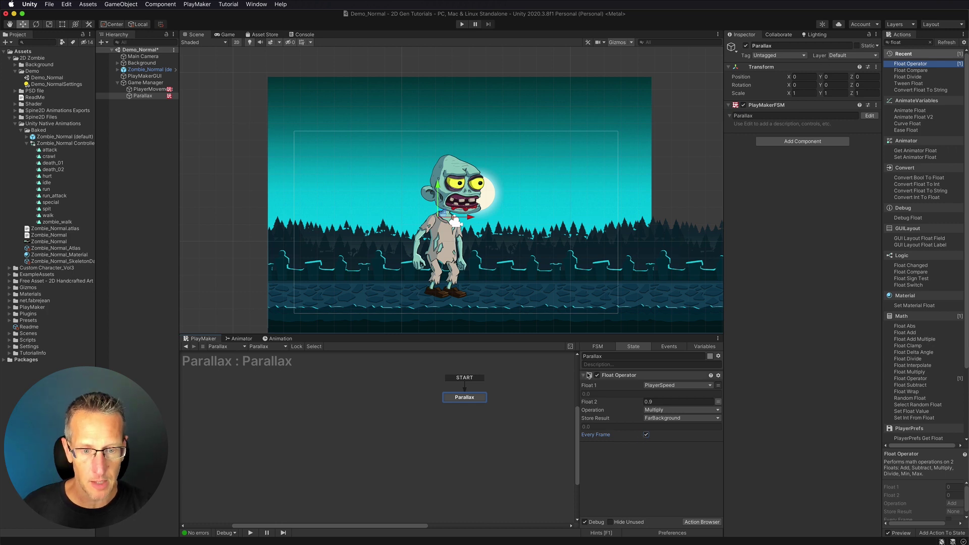
left_click(584, 376)
left_click(614, 377)
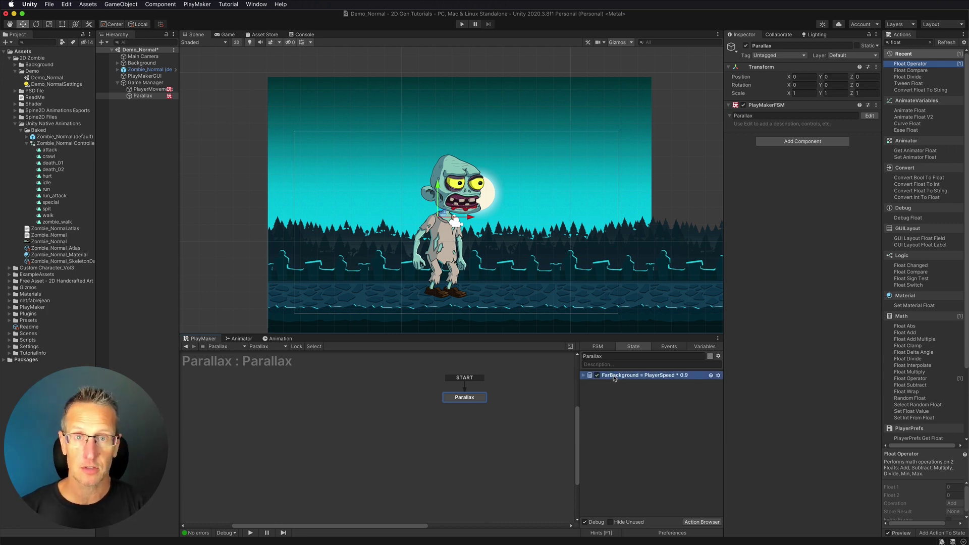
Search actions for 'transla' and add Translate Position 2d to the Parallax state
left_click(906, 42)
double_click(907, 42)
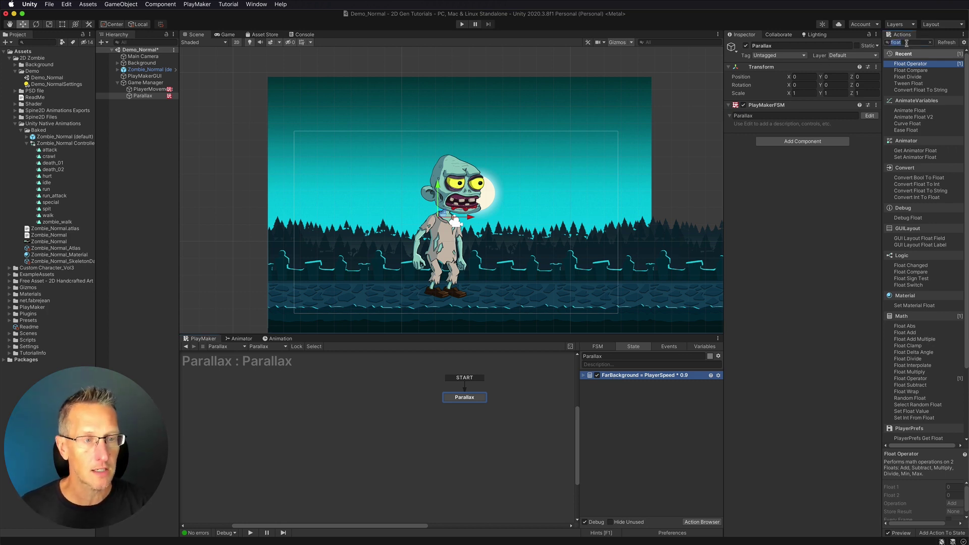
type("transla")
left_click_drag(918, 64, 619, 472)
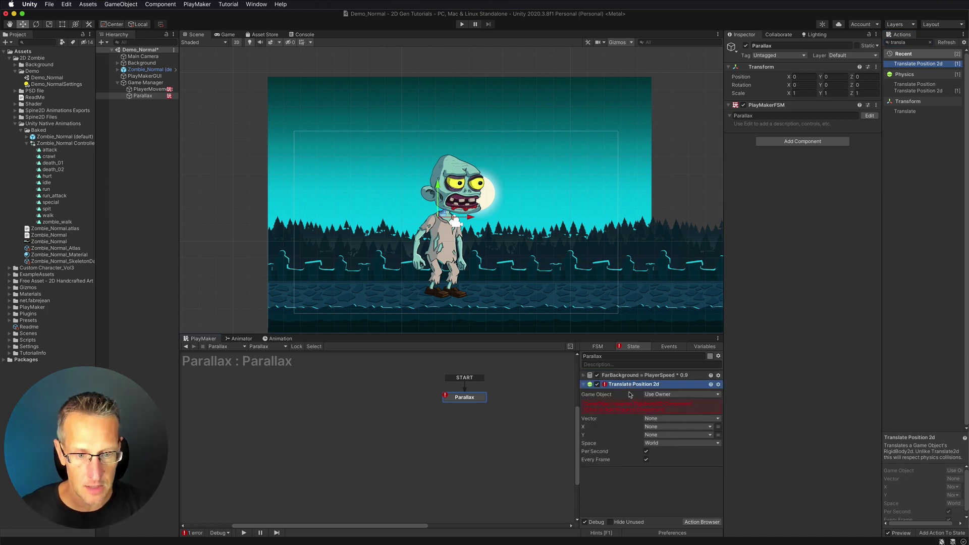
Target parallax-far with the translate action and give it the required Rigidbody 2D
left_click(654, 397)
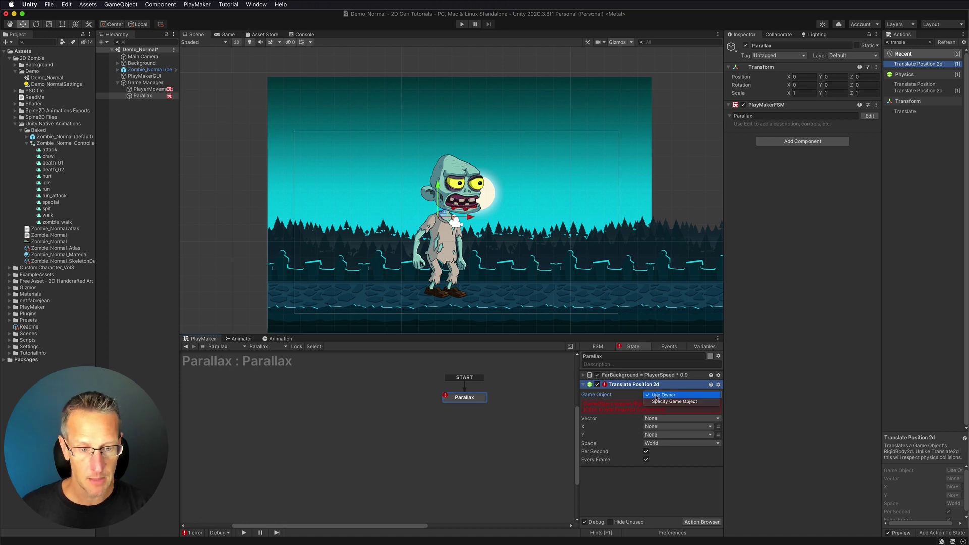
left_click(669, 402)
left_click(117, 63)
left_click_drag(140, 82, 666, 403)
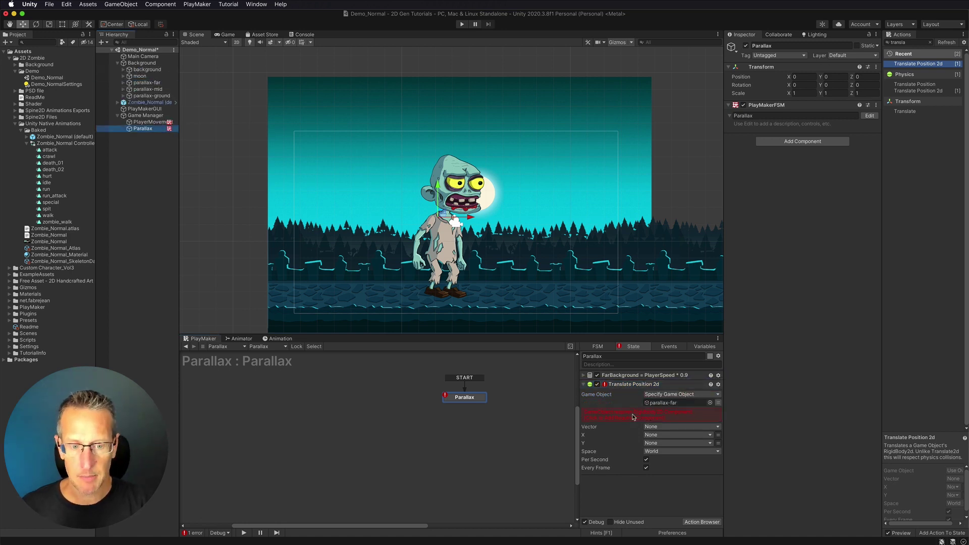
left_click(630, 417)
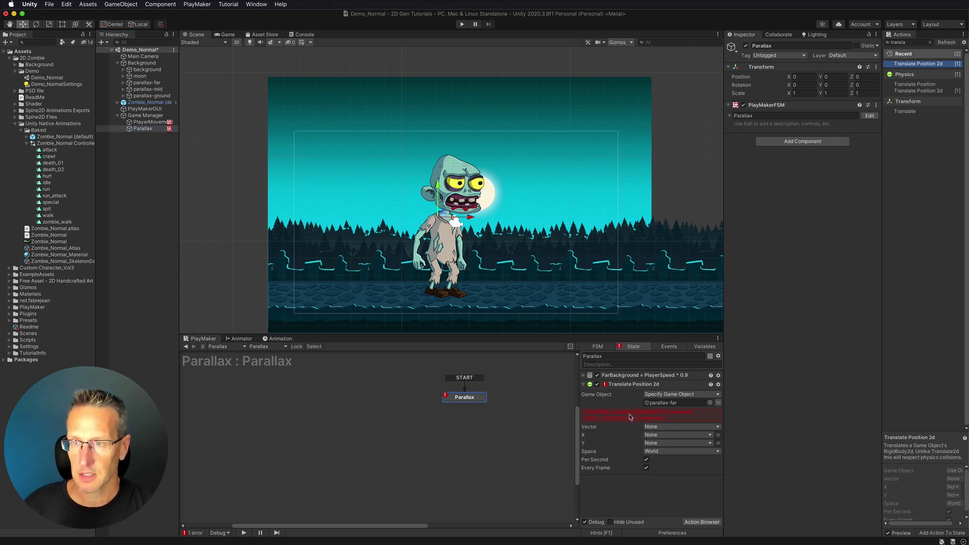
left_click(137, 84)
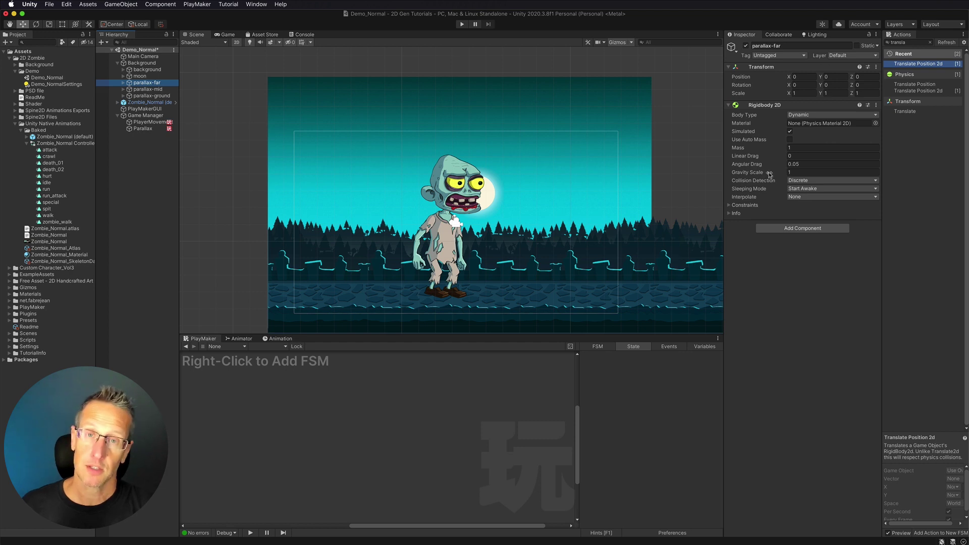
Set parallax-far's Rigidbody 2D Gravity Scale to 0 and reselect Parallax
left_click(791, 173)
type("0")
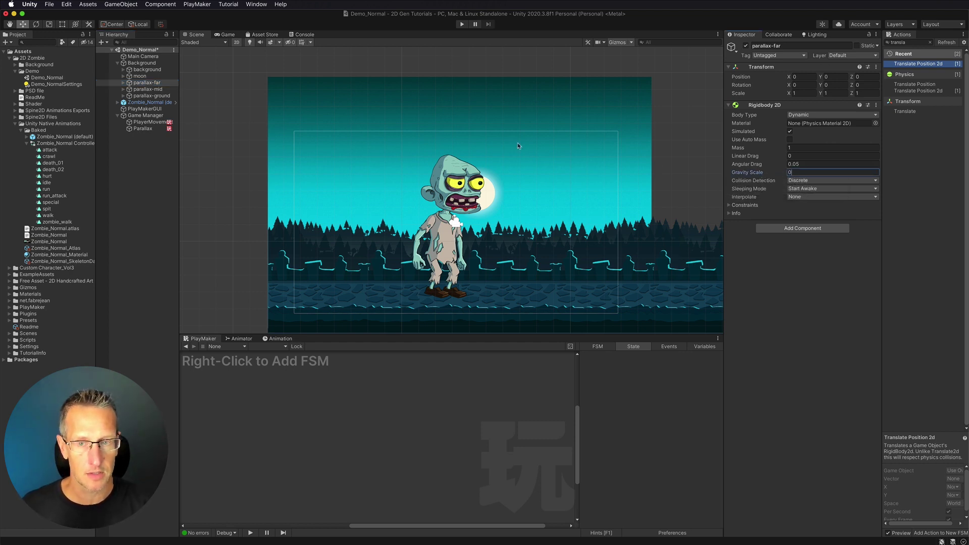
left_click(143, 128)
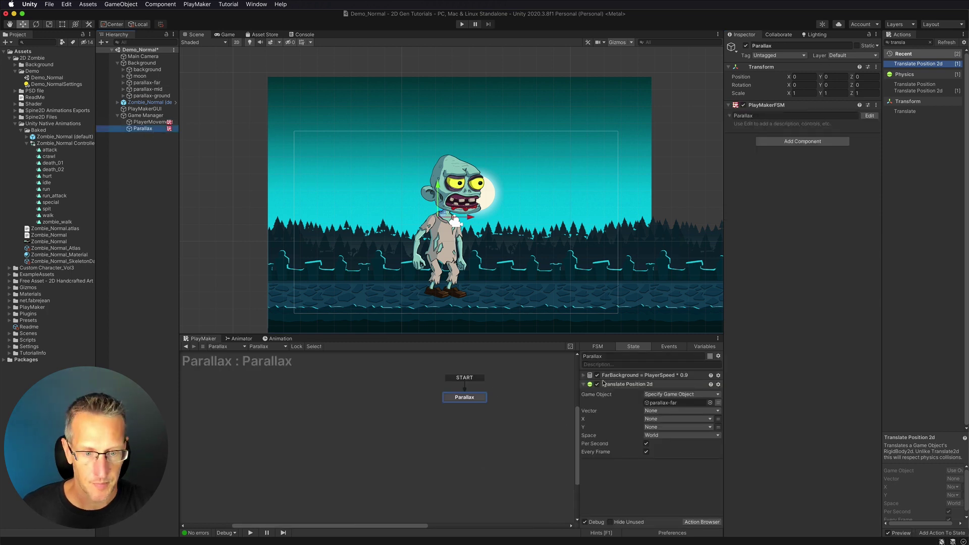
Set the translate X to FarBackground, then play-test the scene and stop it
left_click(653, 419)
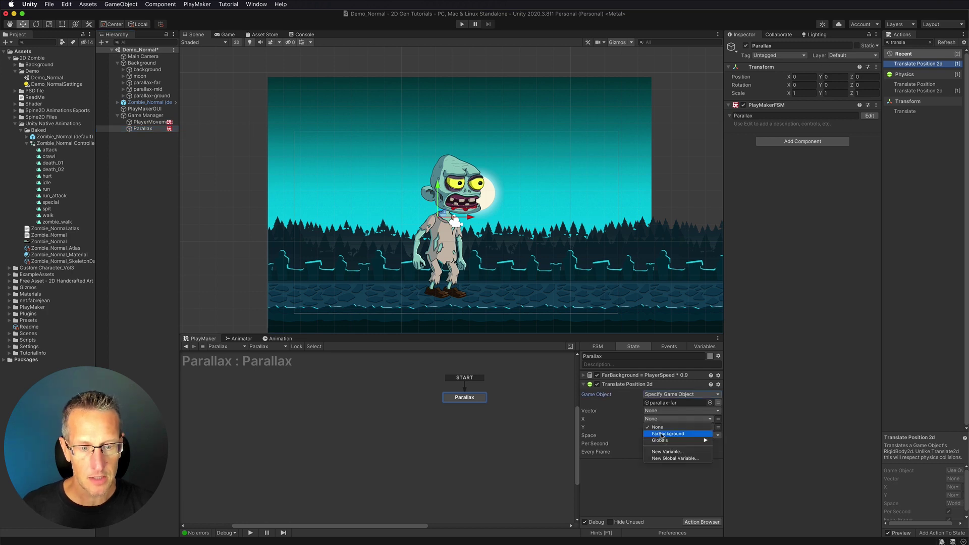
left_click(661, 435)
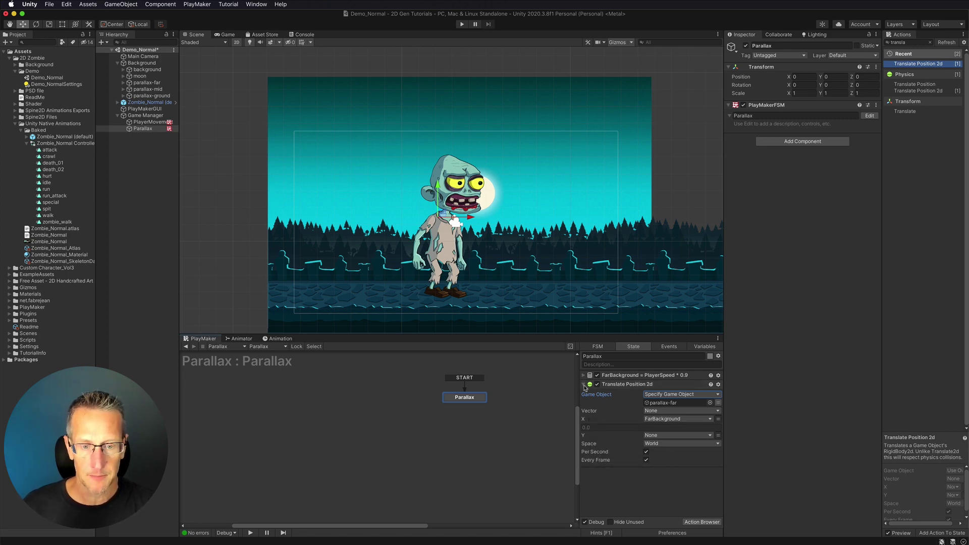
left_click(462, 24)
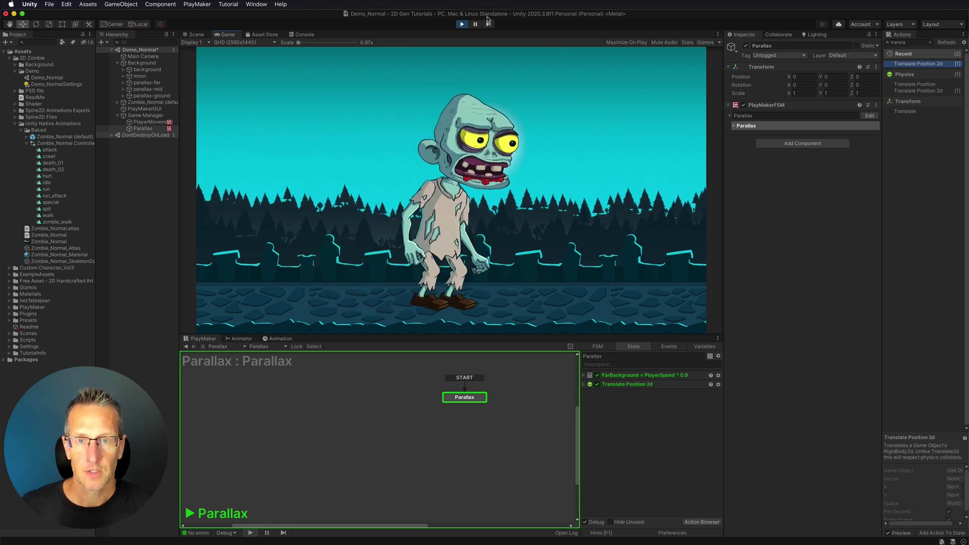
left_click(461, 24)
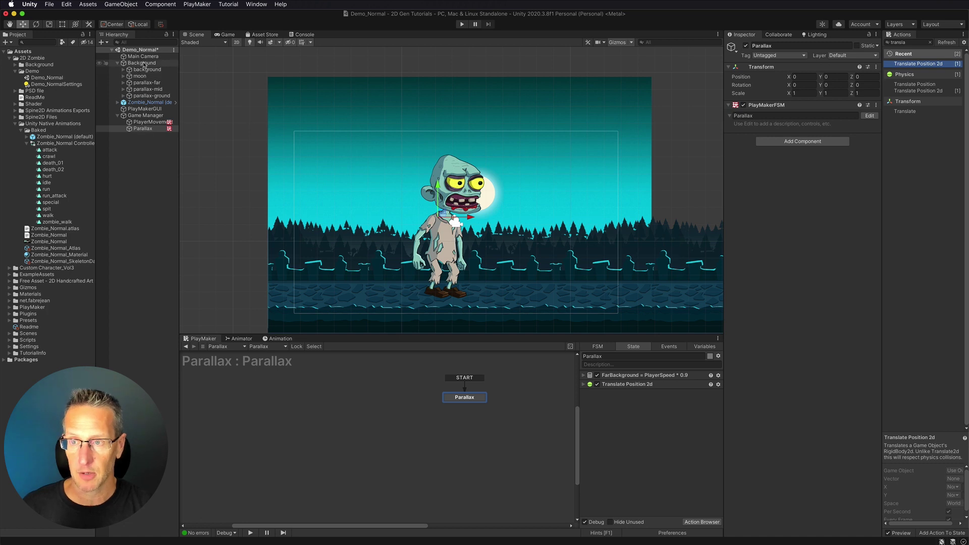
Point the copied translate action at Main Camera, moving X by global PlayerSpeed
left_click(621, 386)
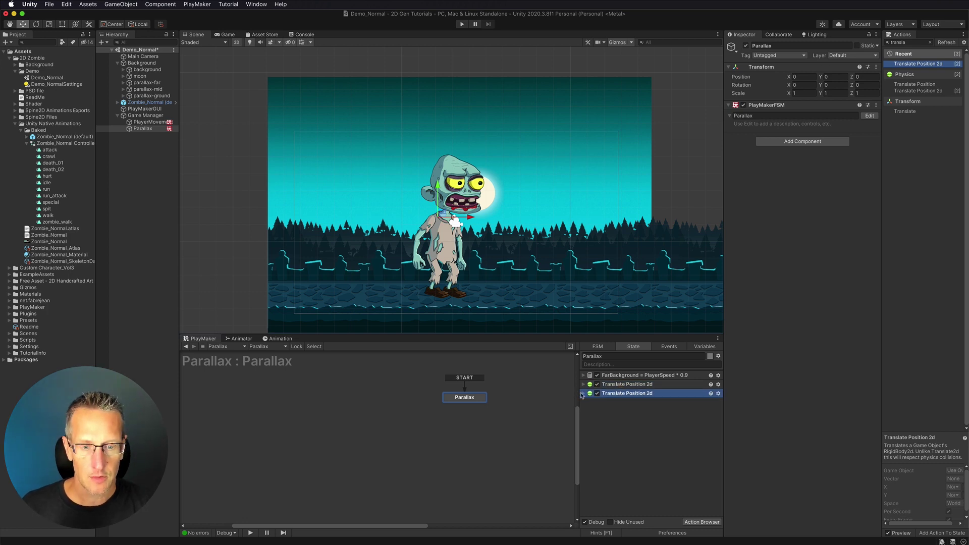
left_click(583, 393)
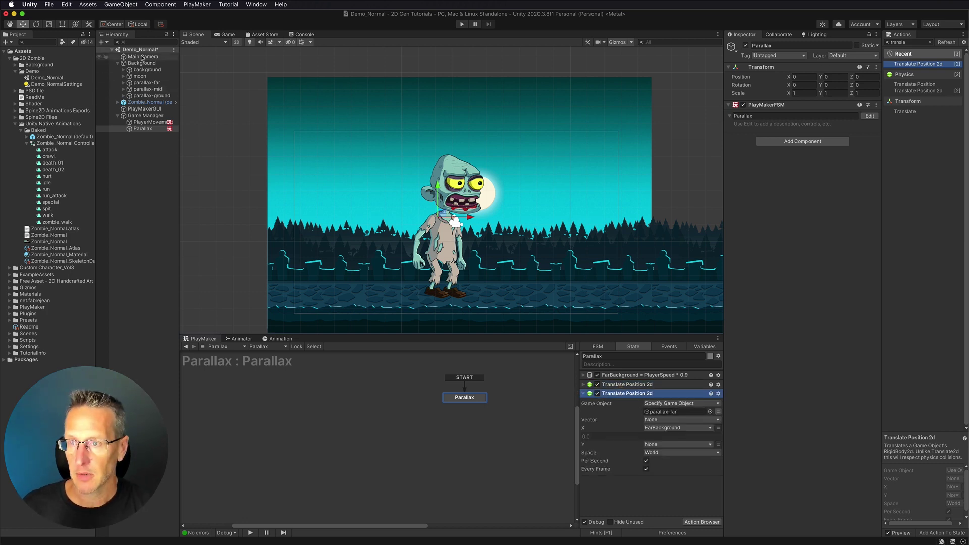
left_click_drag(143, 58, 672, 413)
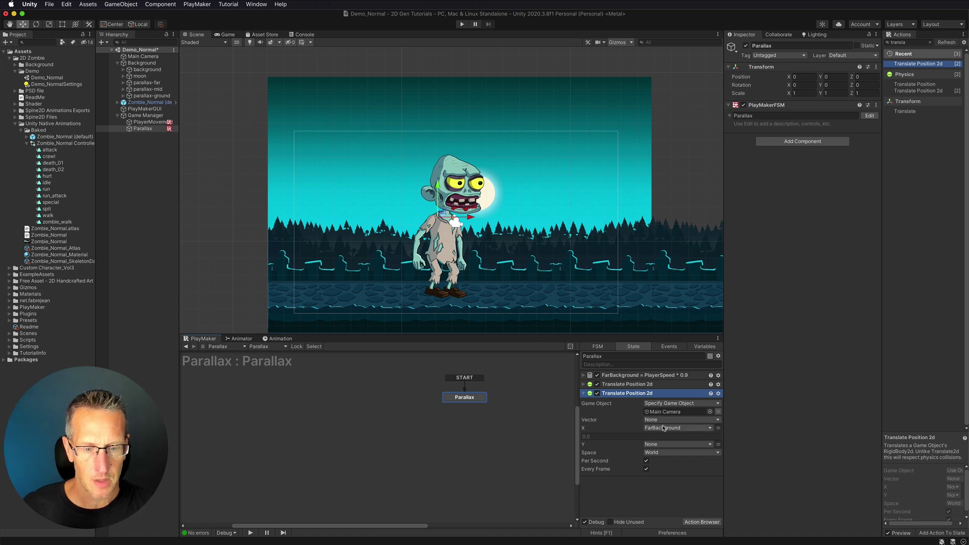
left_click(661, 429)
mouse_move(662, 451)
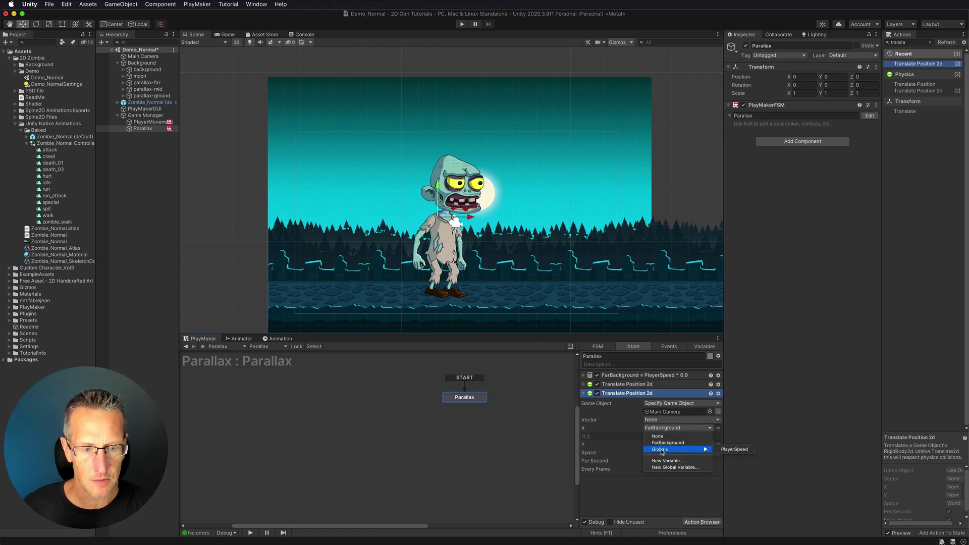
left_click(733, 449)
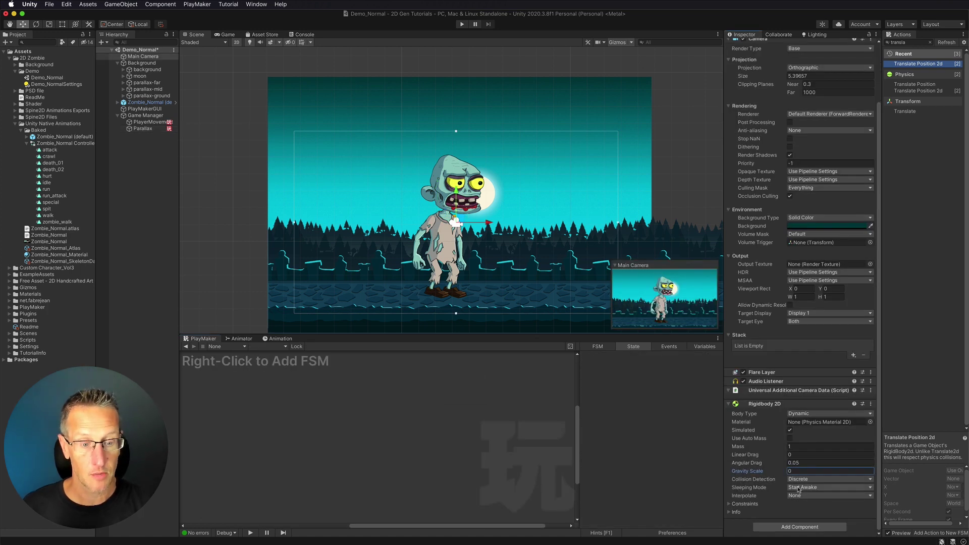
left_click(142, 128)
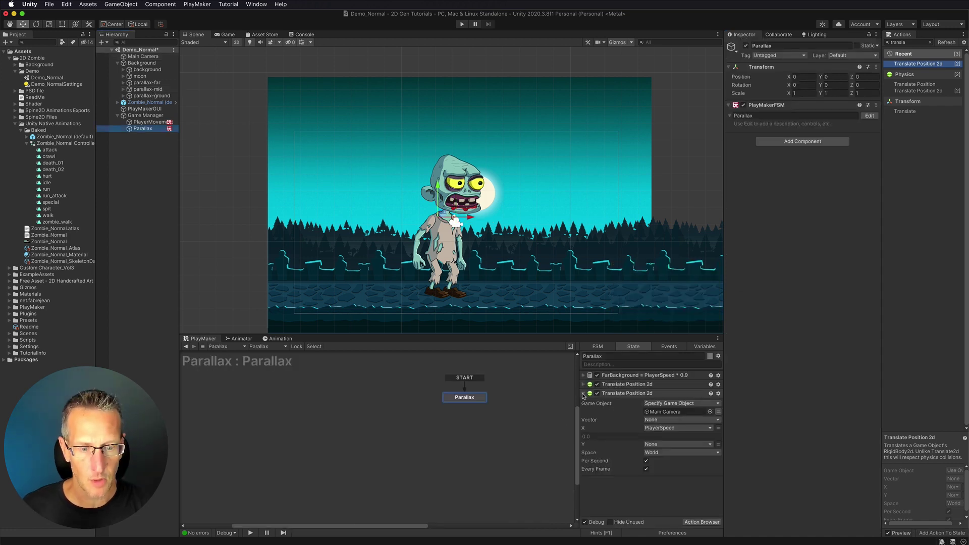
left_click(584, 394)
left_click(614, 394)
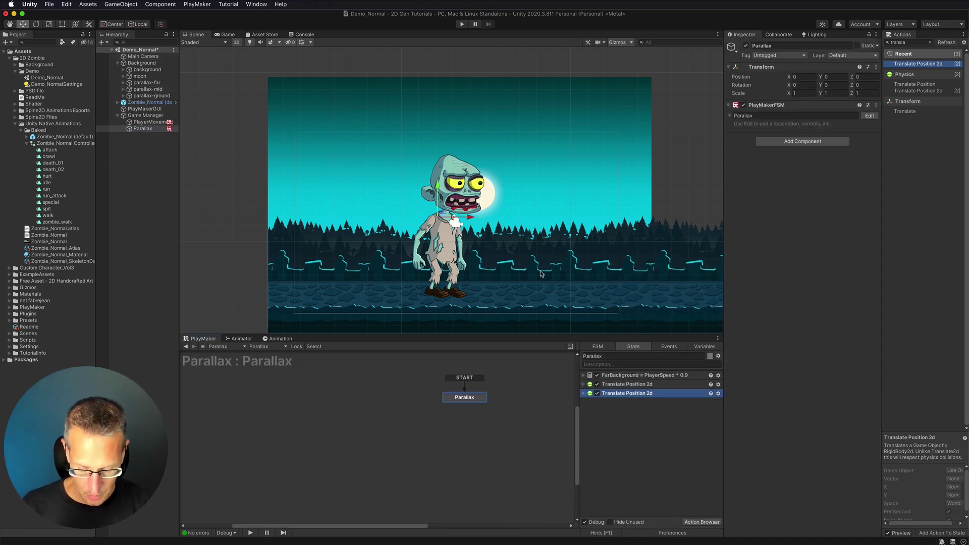
Paste two more translate actions and make the fourth one move the moon
key("super+v")
key("super+v")
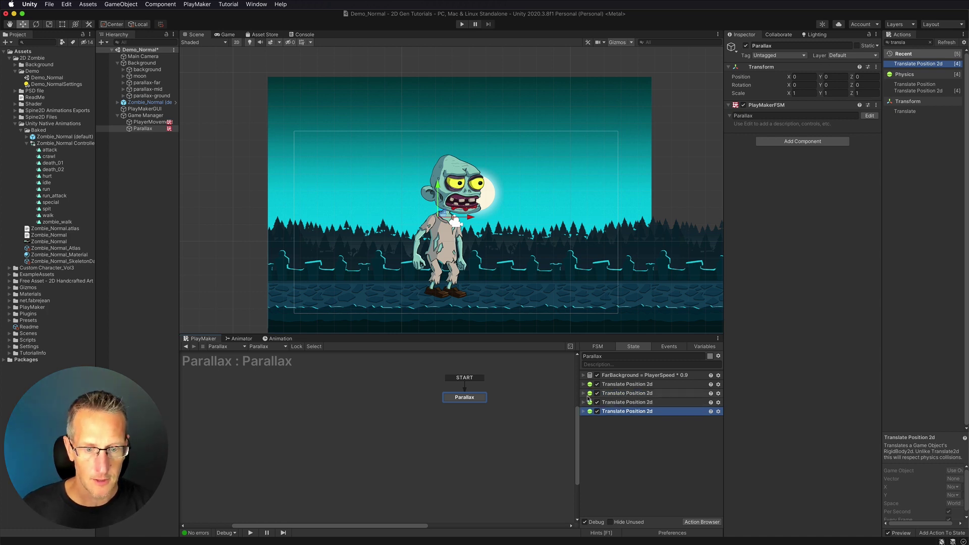
left_click(583, 402)
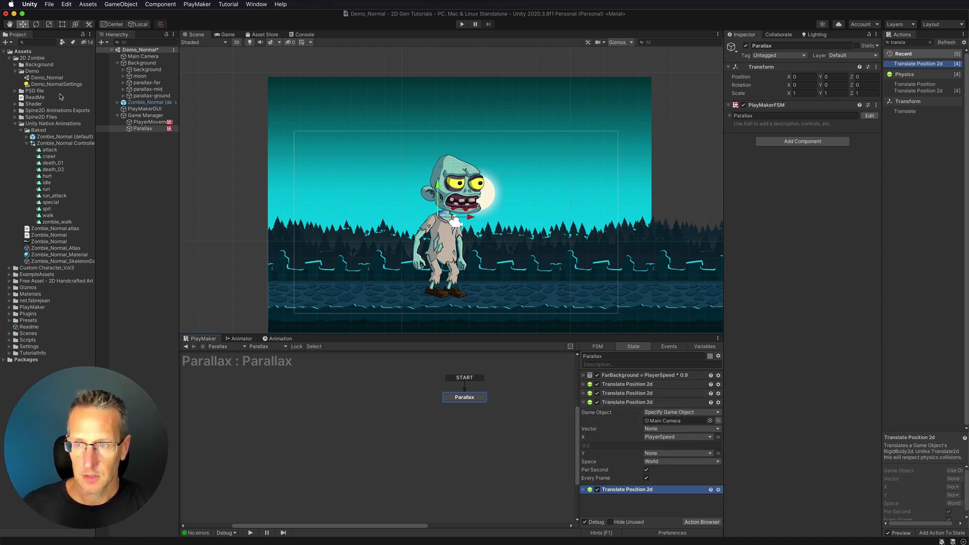
left_click_drag(140, 75, 677, 421)
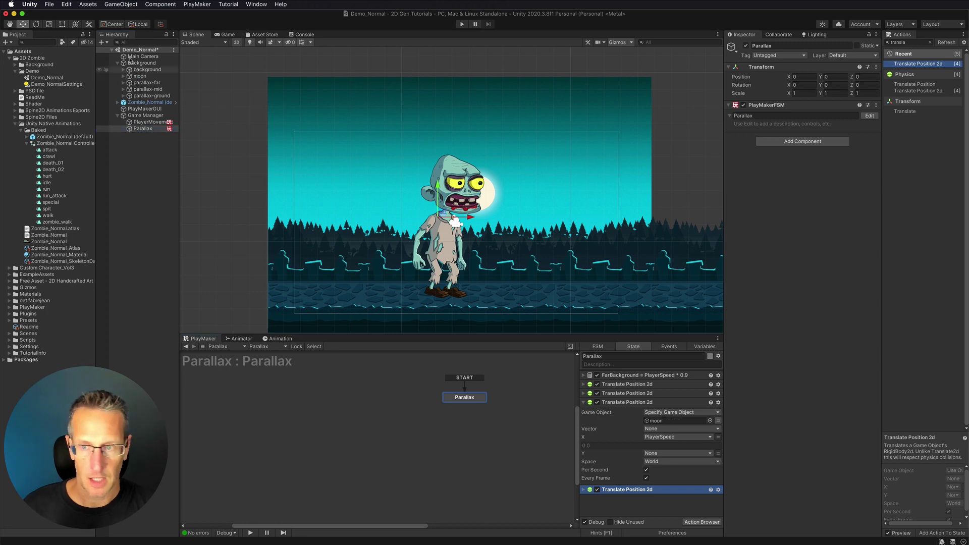
left_click(584, 402)
left_click(584, 411)
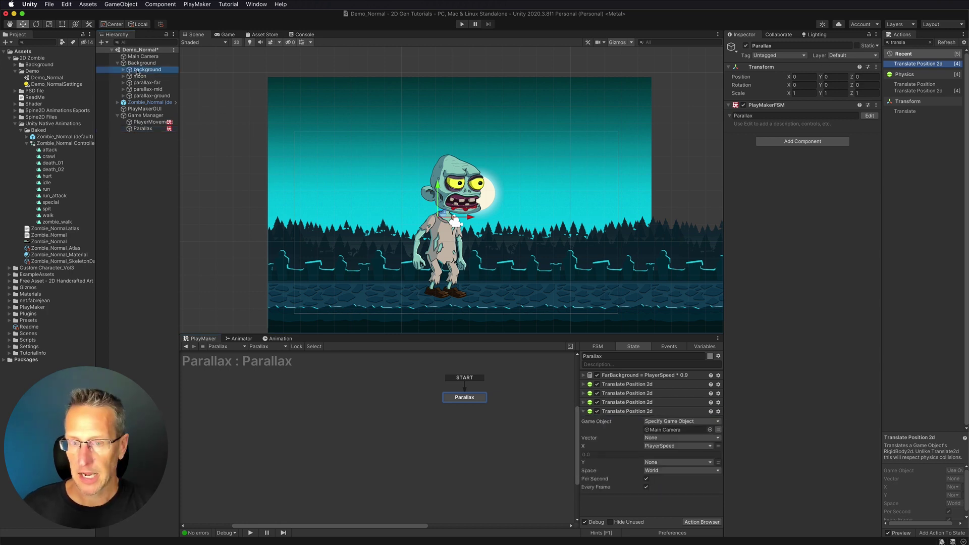
left_click(584, 411)
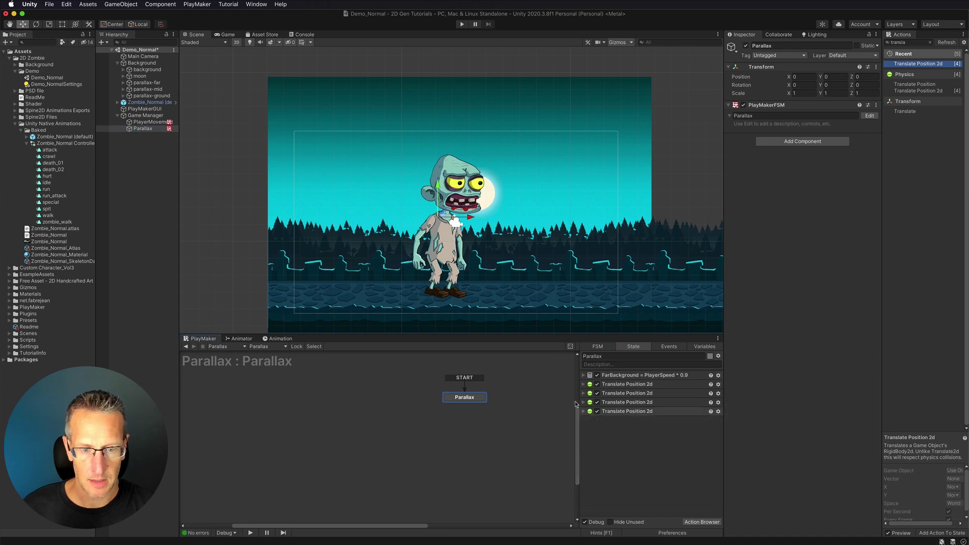
Select the background and moon objects, play-test the scene, then reselect Parallax
left_click(138, 69)
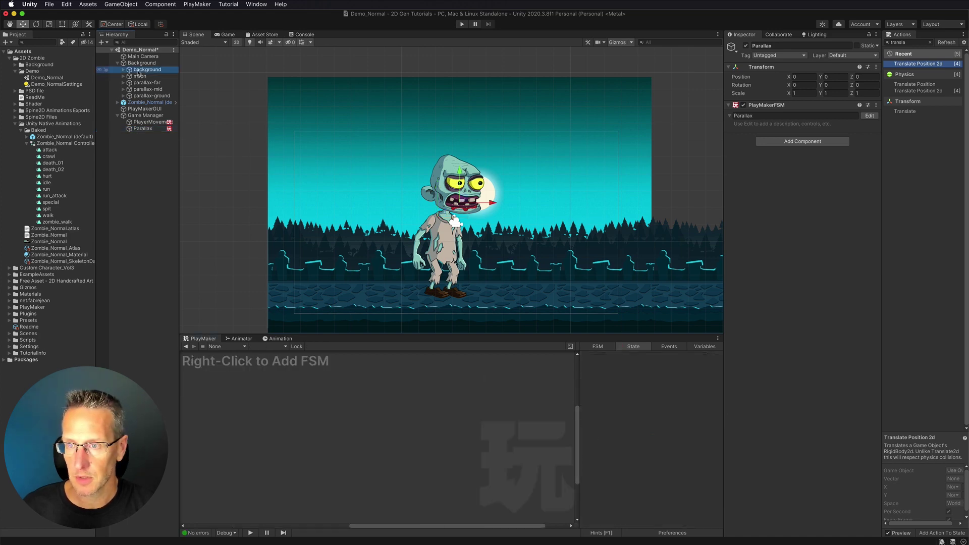
key("Up")
key("Up")
key("Down")
key("Down")
left_click(742, 276)
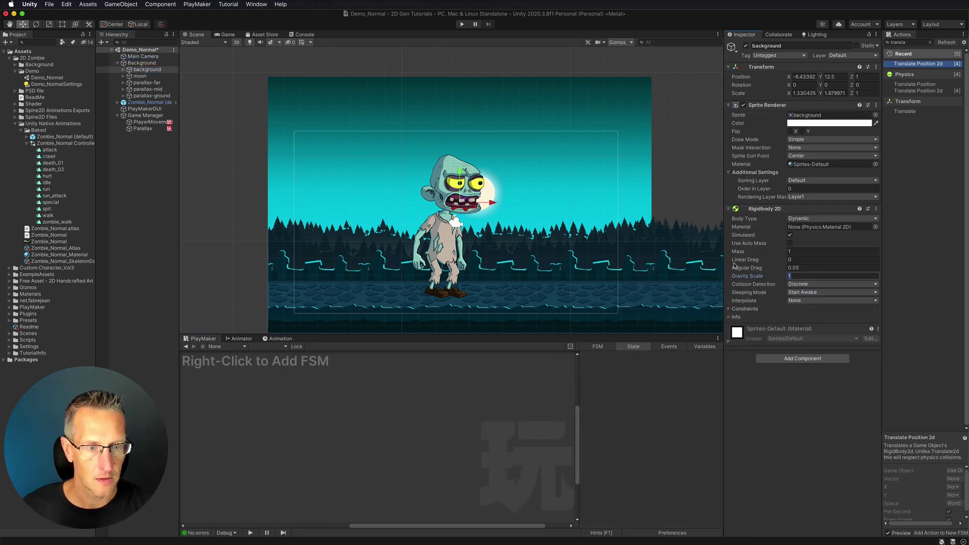
left_click(140, 76)
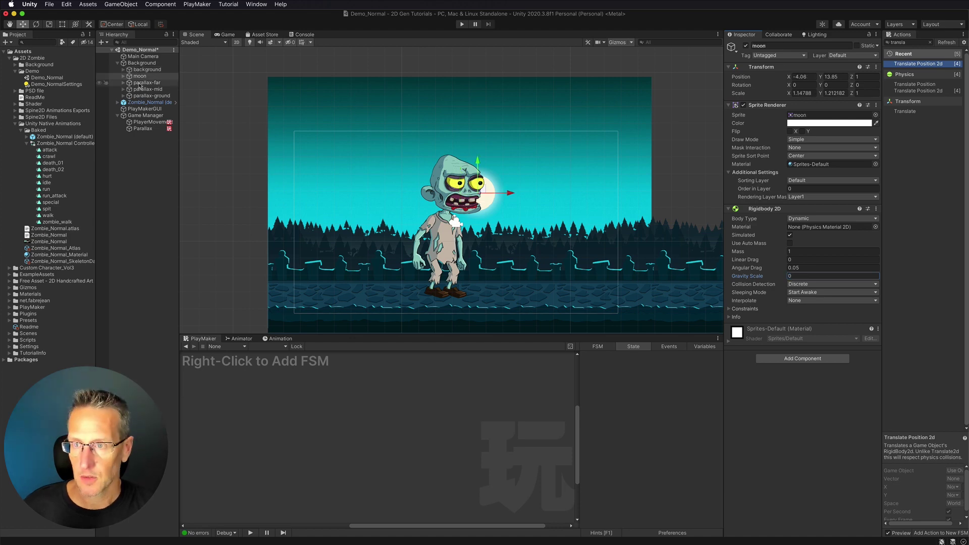
left_click(462, 24)
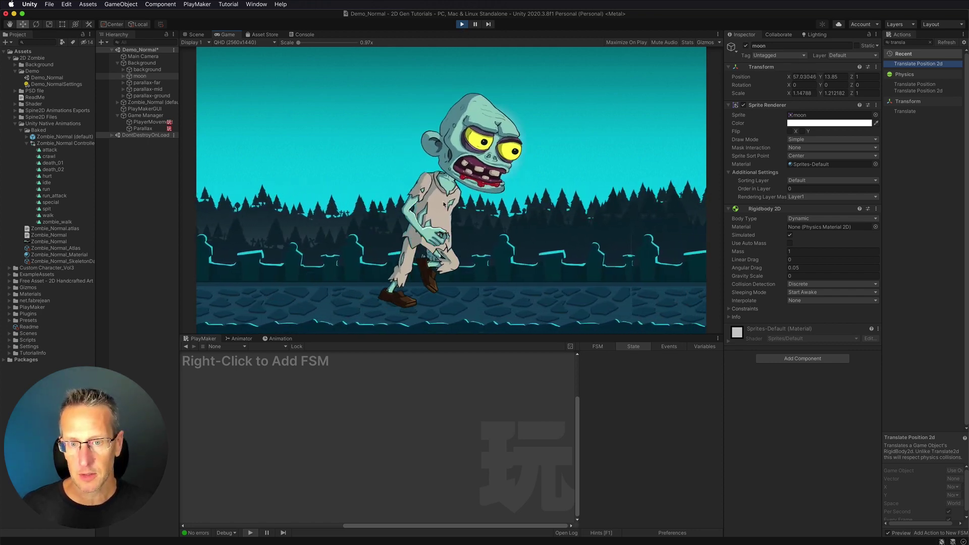
left_click(462, 24)
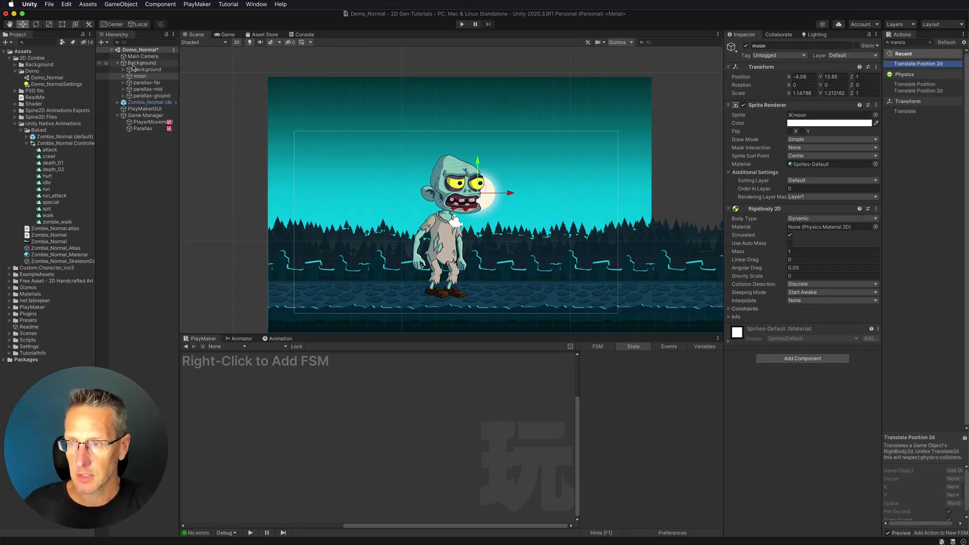
left_click(144, 129)
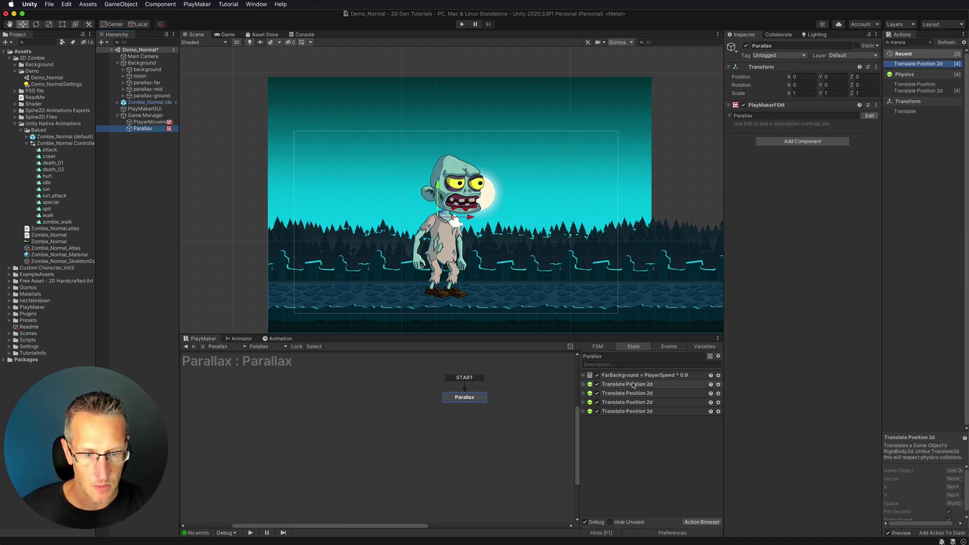
Duplicate the Float Operator and translate pair, multiplying by 0.7 into new MidBackground
left_click(625, 380)
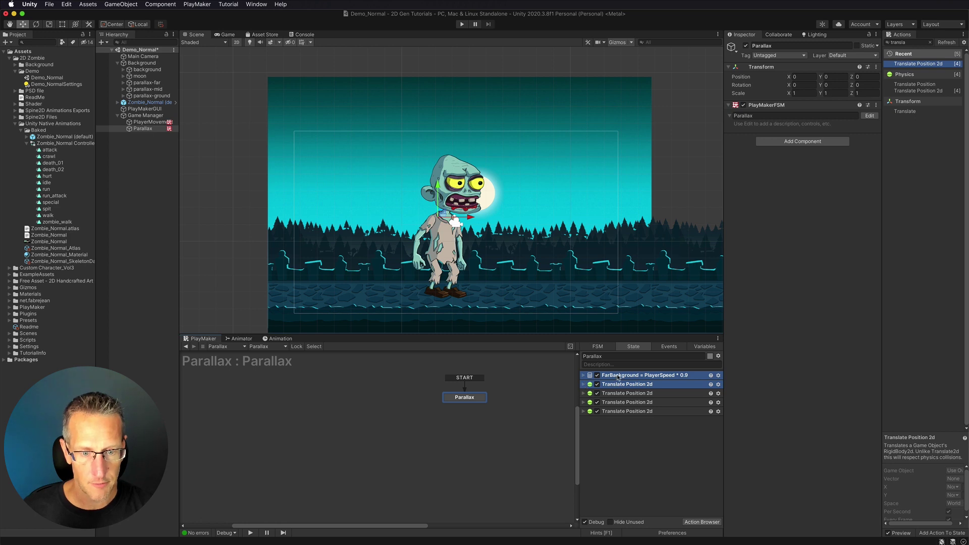
left_click_drag(635, 385, 618, 427, "ctrl")
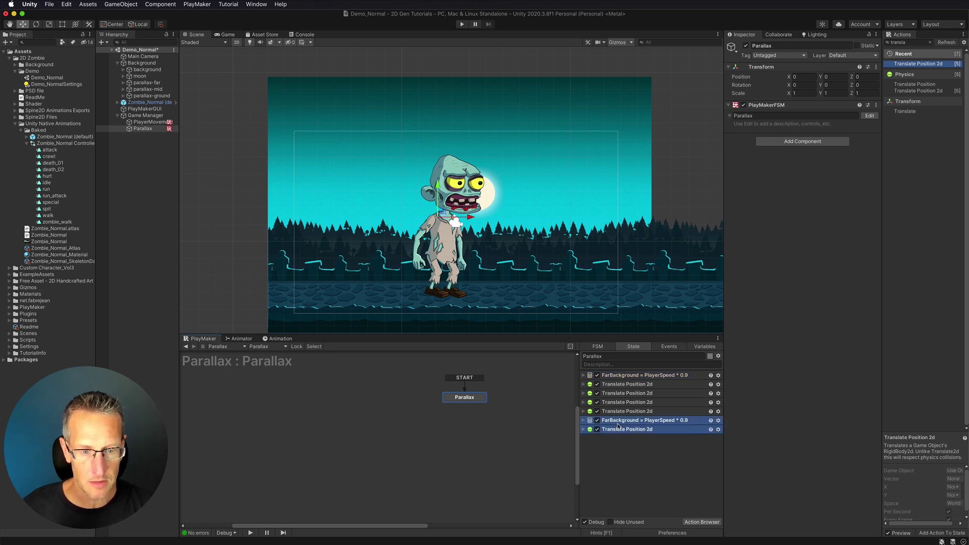
left_click(583, 420)
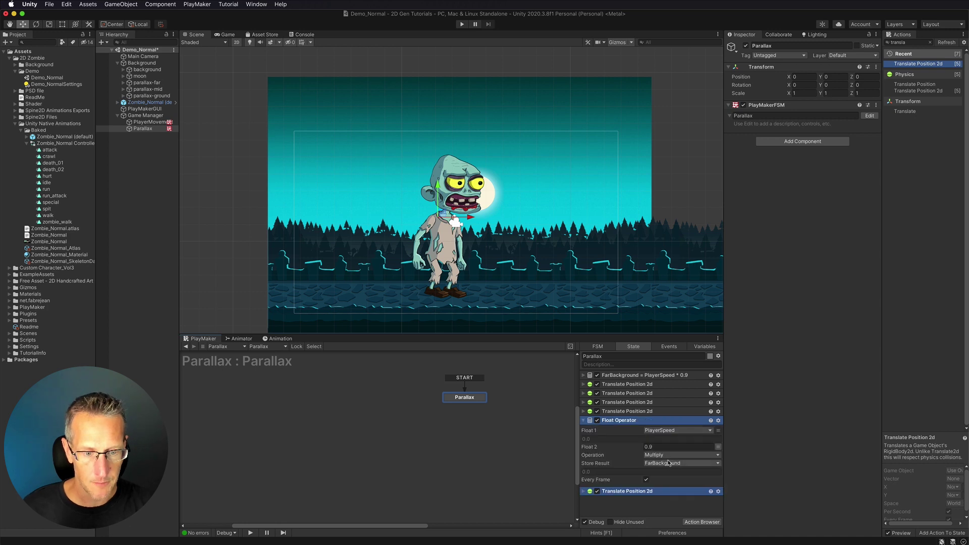
left_click(648, 446)
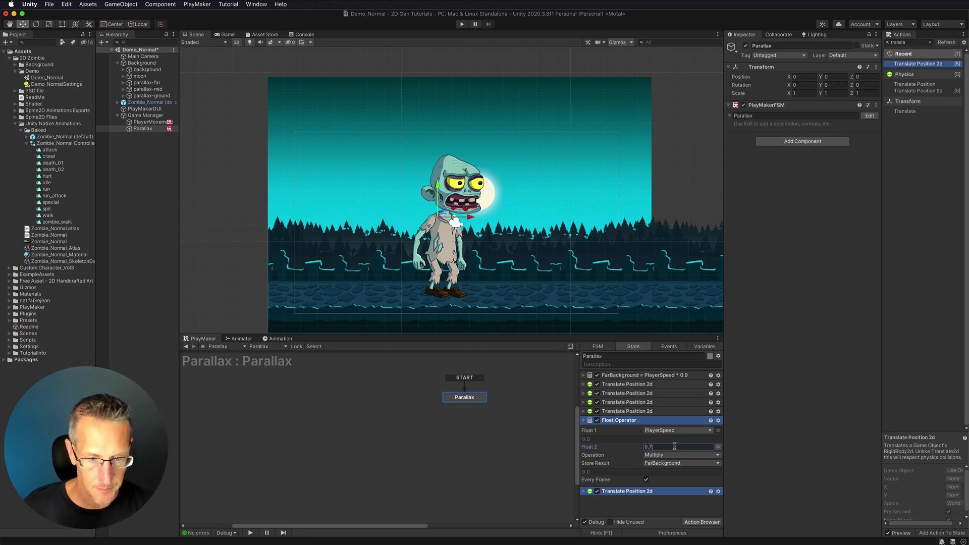
left_click(654, 462)
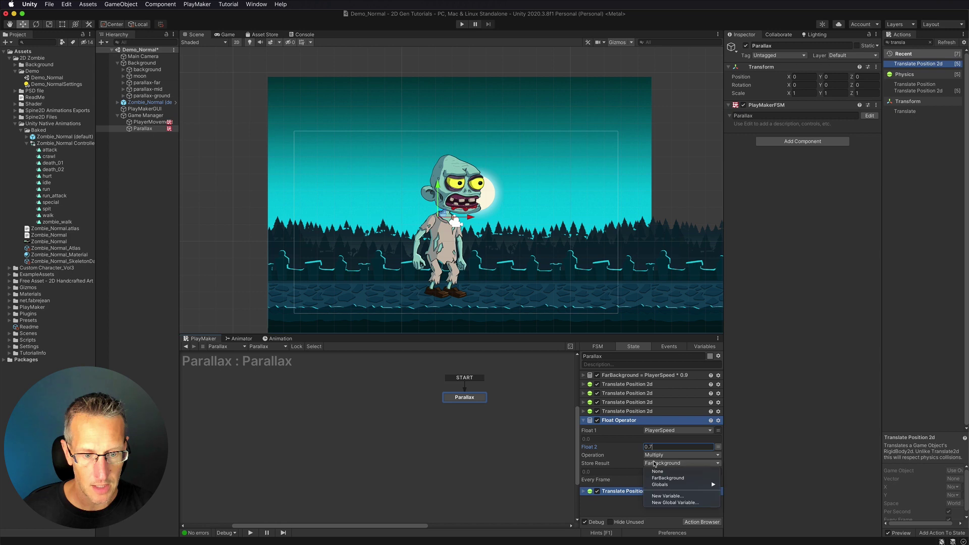
left_click(659, 499)
type("Mi")
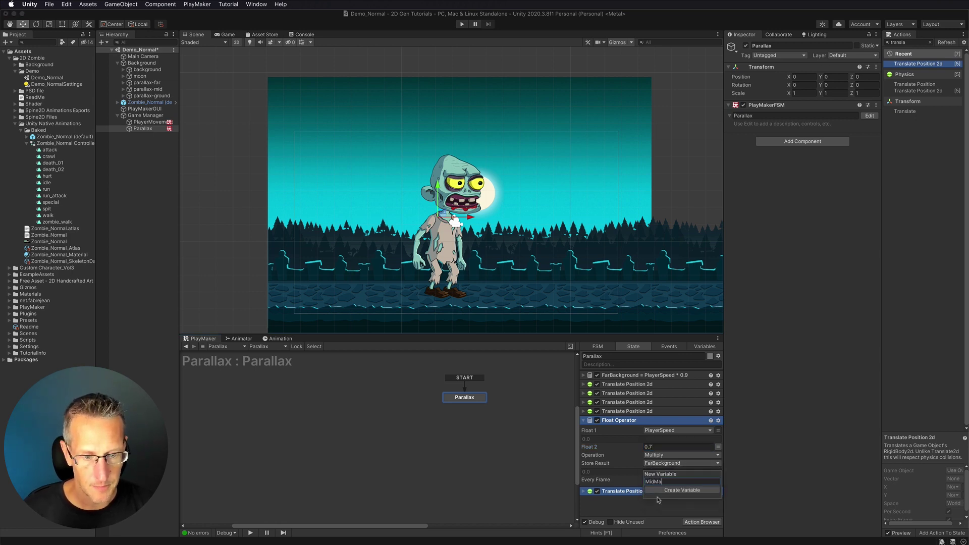
type("dBackground")
key("Return")
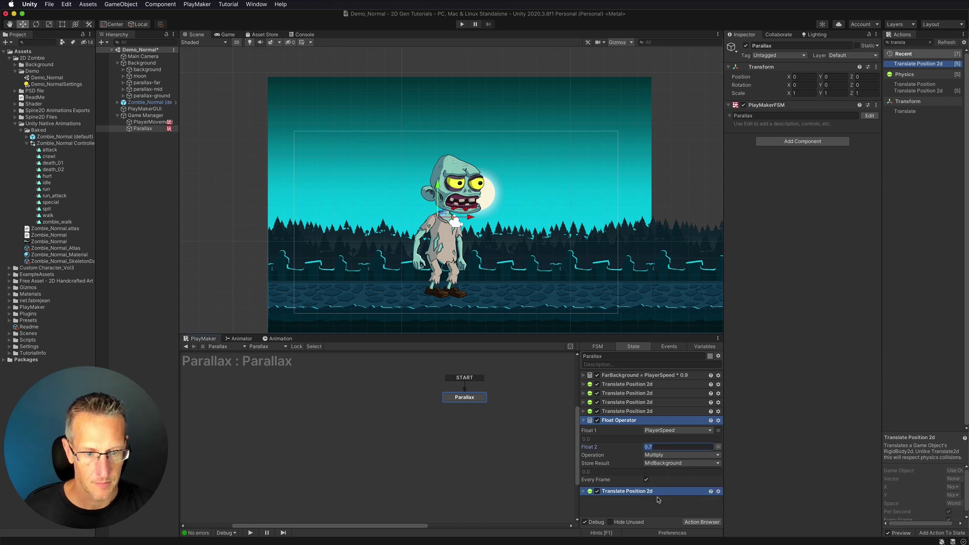
left_click(583, 421)
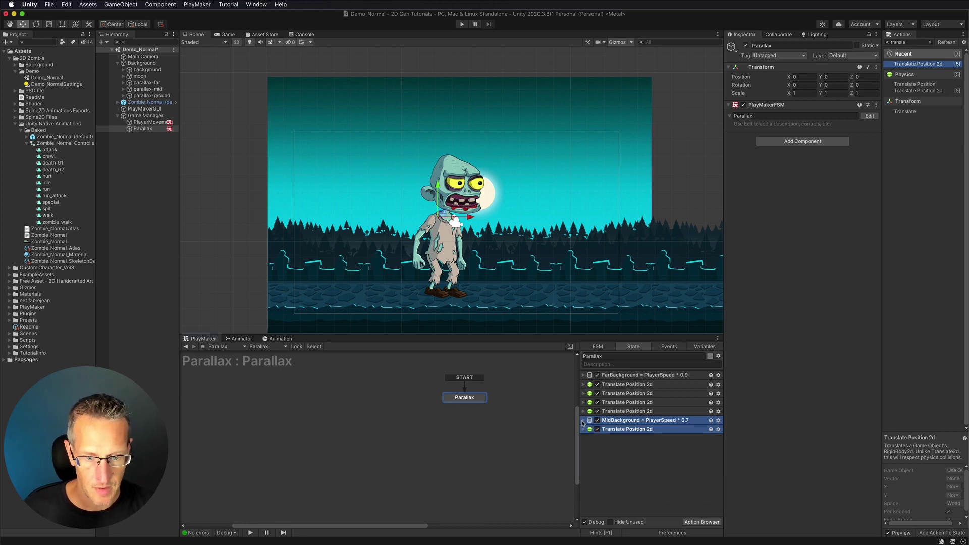
Assign parallax-mid as the Game Object of the sixth Translate action
left_click(583, 429)
left_click(137, 90)
left_click_drag(138, 90, 671, 447)
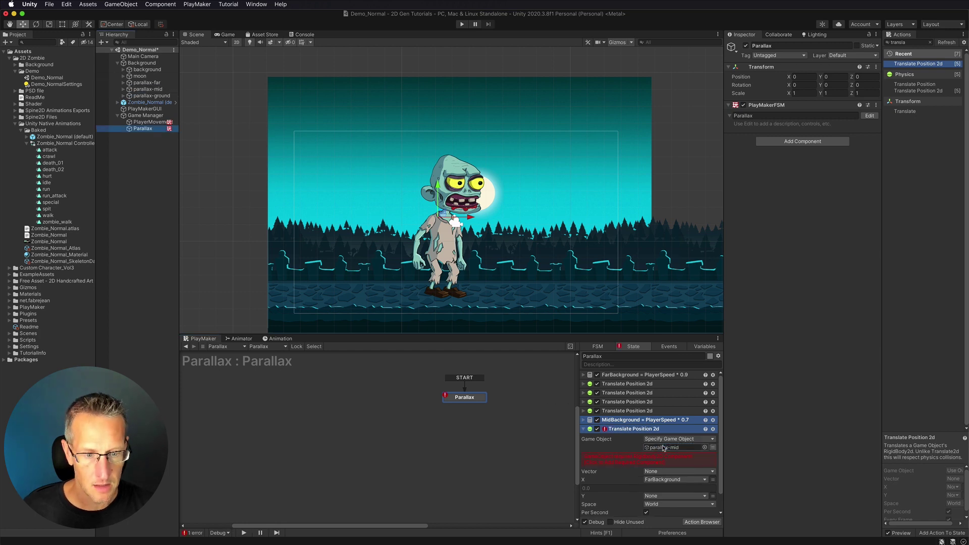
Set parallax-mid's Rigidbody 2D Gravity Scale to 0
left_click(602, 461)
left_click(147, 90)
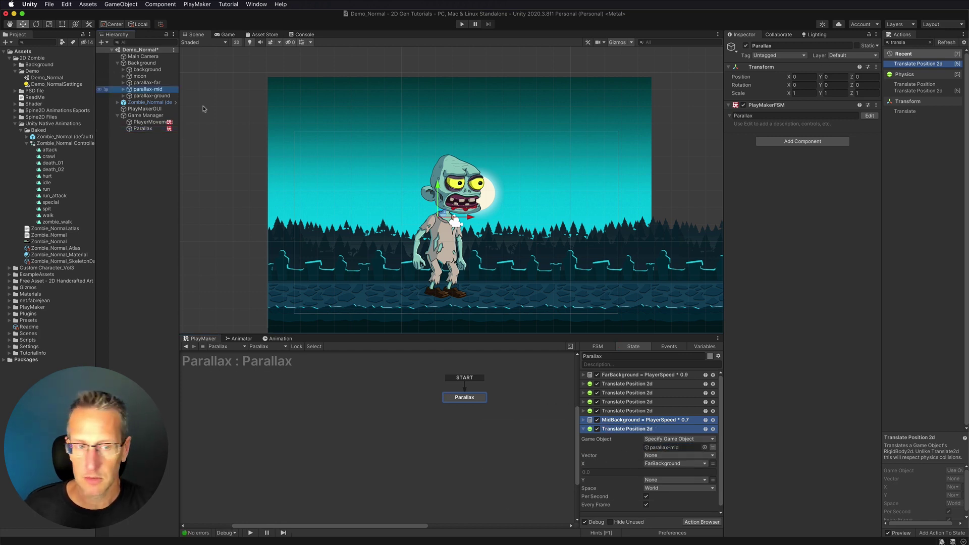
left_click(808, 172)
type("0")
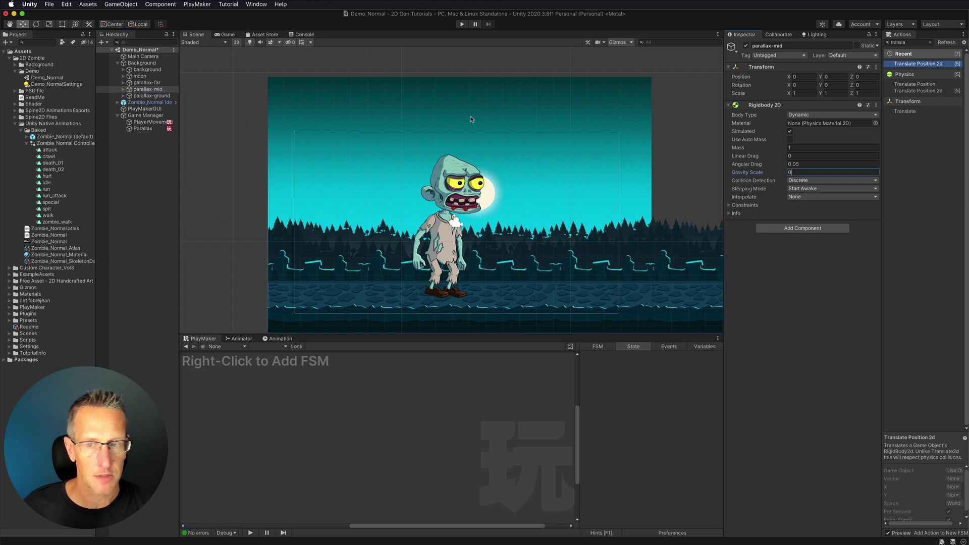
Back in the Parallax FSM, duplicate the MidBackground calculation and its translate action
left_click(138, 129)
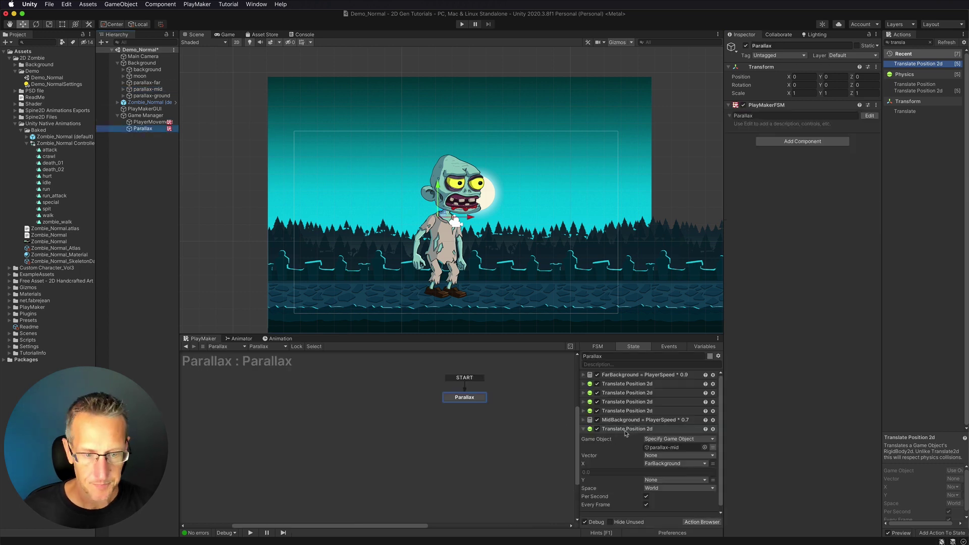
left_click(666, 463)
left_click(592, 443)
left_click(584, 430)
left_click(624, 421)
left_click(623, 430, "shift")
key("super+v")
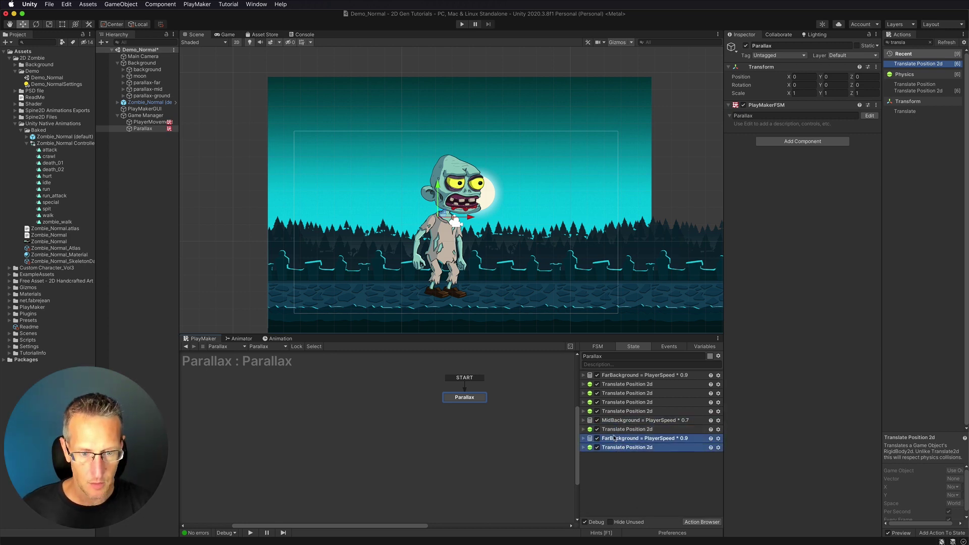
Make the new calculation multiply PlayerSpeed by 0.5 and store it in a new Ground variable
left_click(584, 438)
left_click(655, 465)
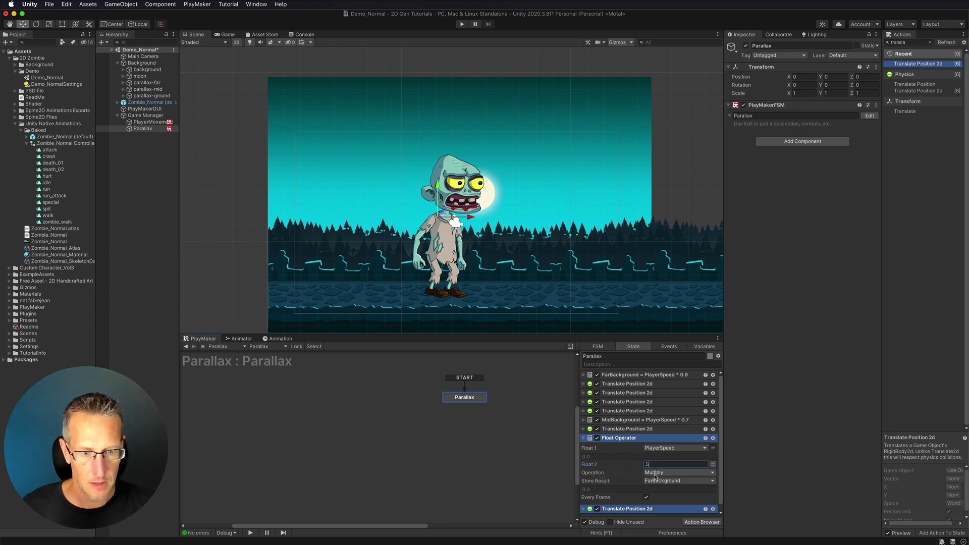
left_click(658, 480)
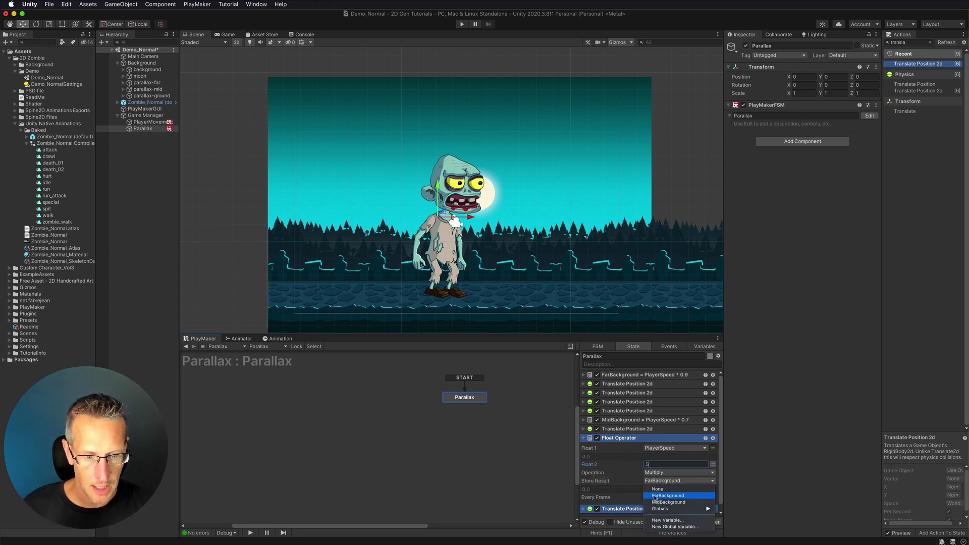
left_click(658, 520)
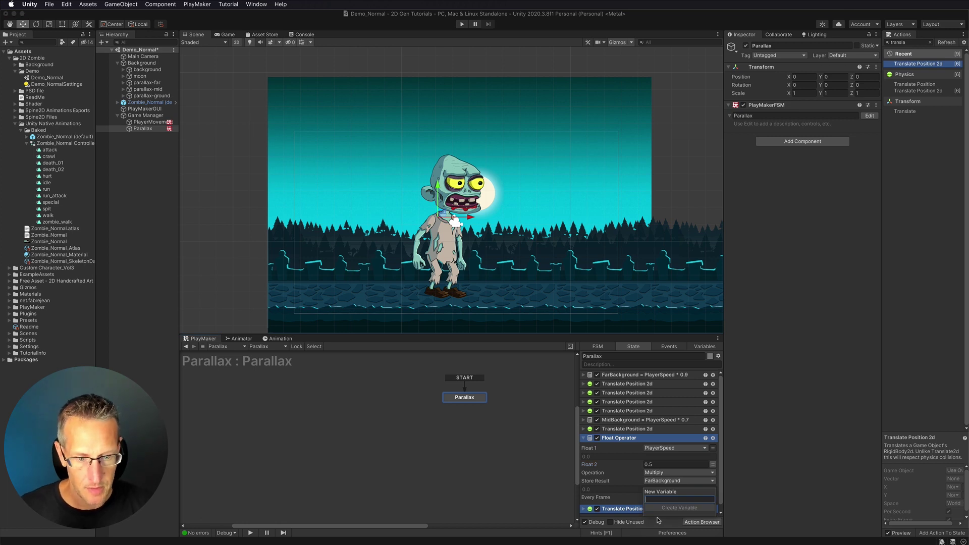
type("Ground")
key("Return")
Assign parallax-ground as the Game Object of the last Translate action
left_click(583, 437)
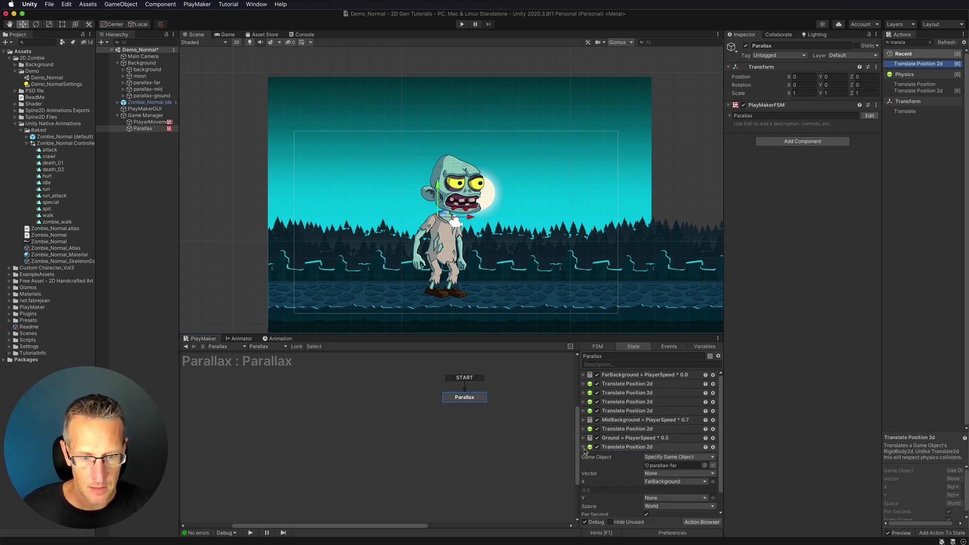
scroll(664, 407, "down", 1)
left_click_drag(149, 96, 672, 442)
Confirm parallax-ground's Gravity Scale is 0, set its translate X to Ground, and deselect all
left_click(151, 95)
left_click(833, 172)
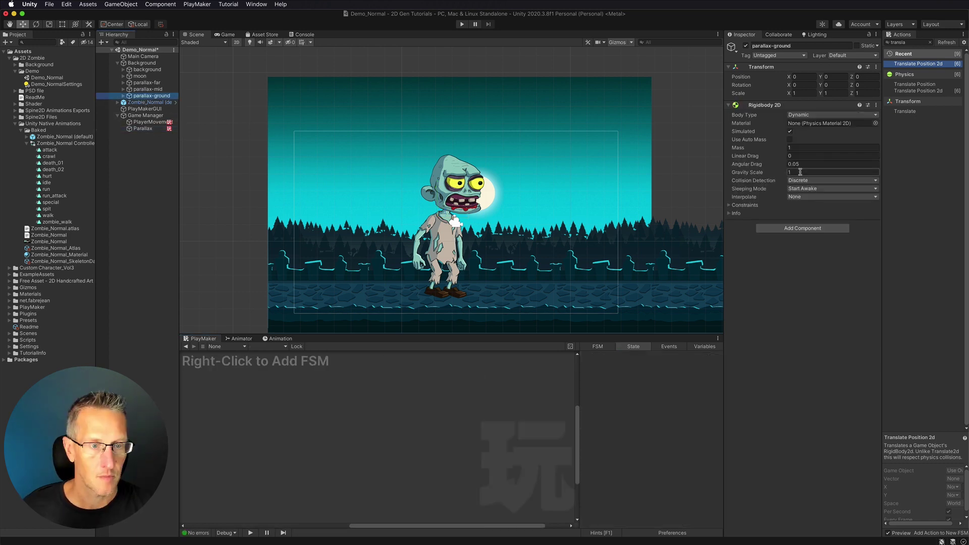
left_click(143, 128)
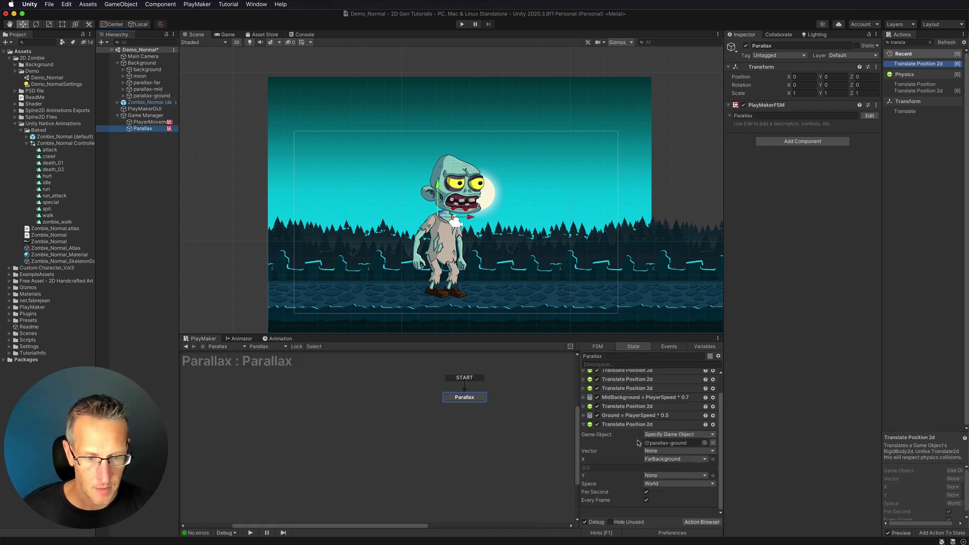
left_click(660, 460)
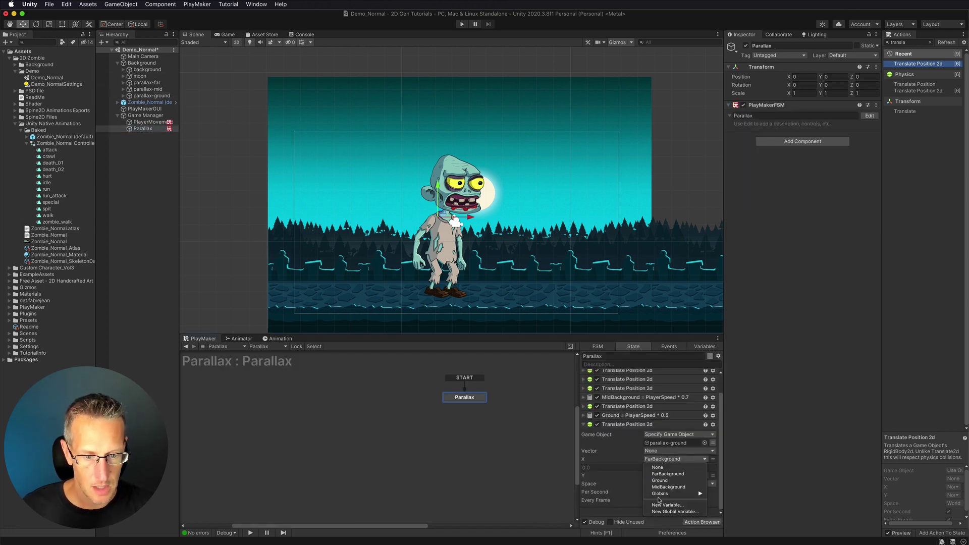
left_click(660, 480)
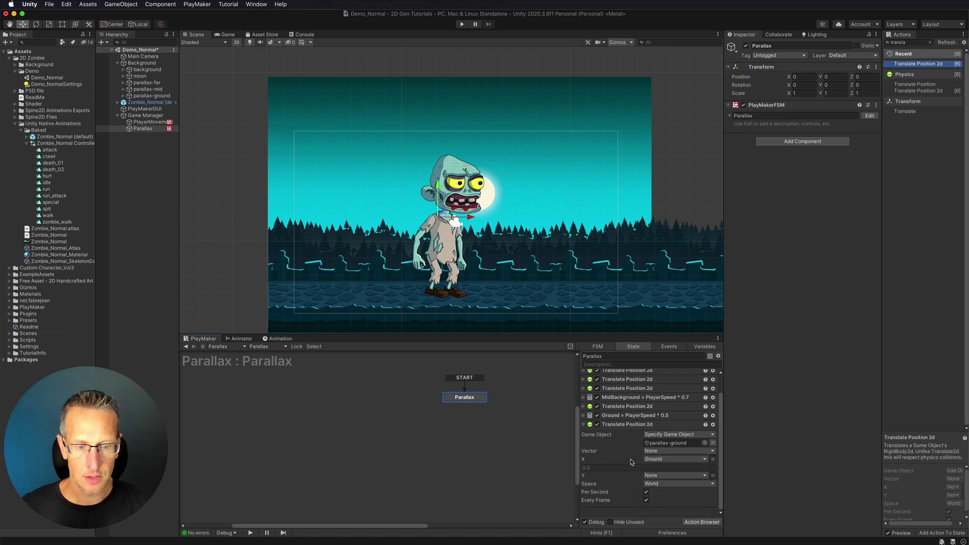
left_click(321, 104)
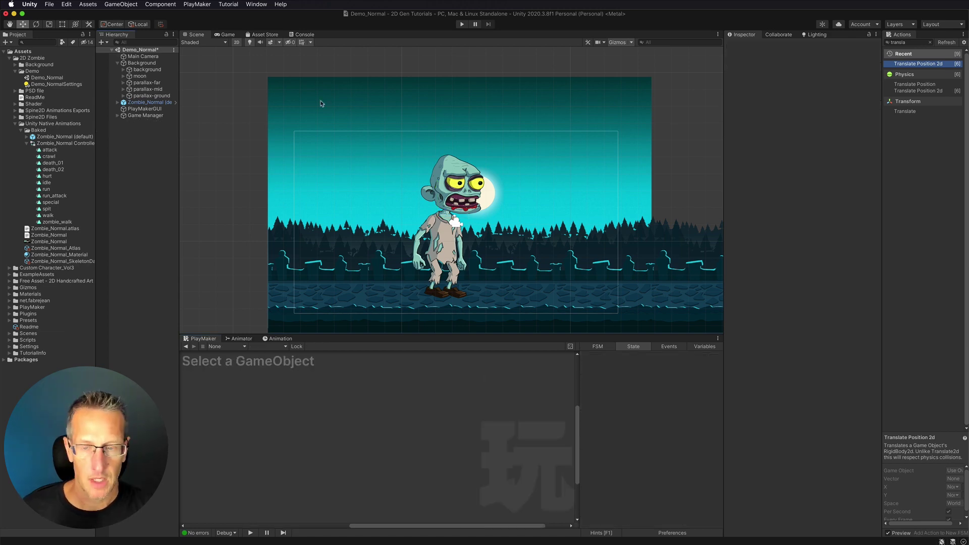
Enter Play mode to test the parallax layers with the walking zombie
left_click(462, 24)
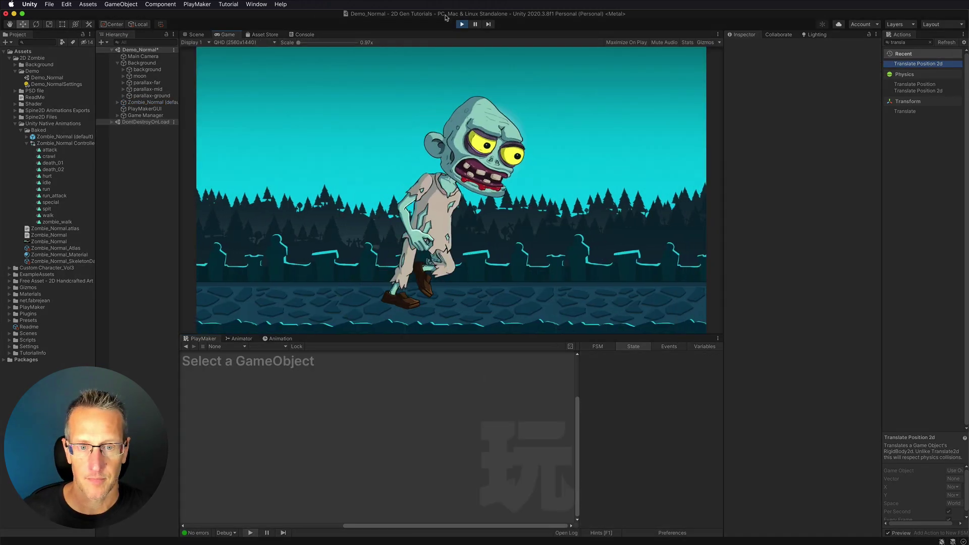